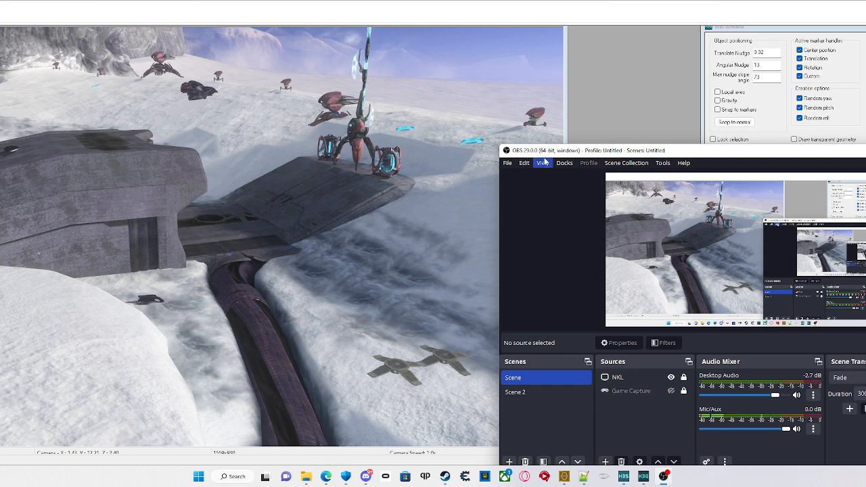
# Step: Switch to the Sapien level editor and fly the camera around the snowy map to inspect its bases, terrain and placed objects
pyautogui.click(617, 128)
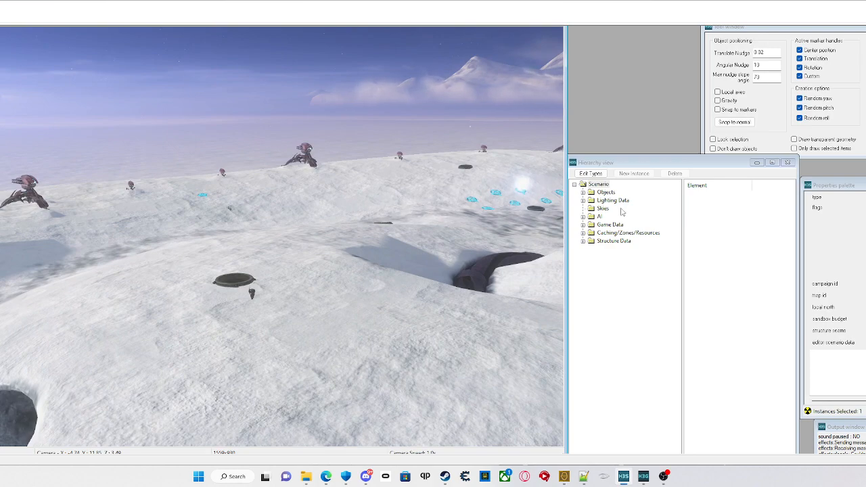
pyautogui.press('w')
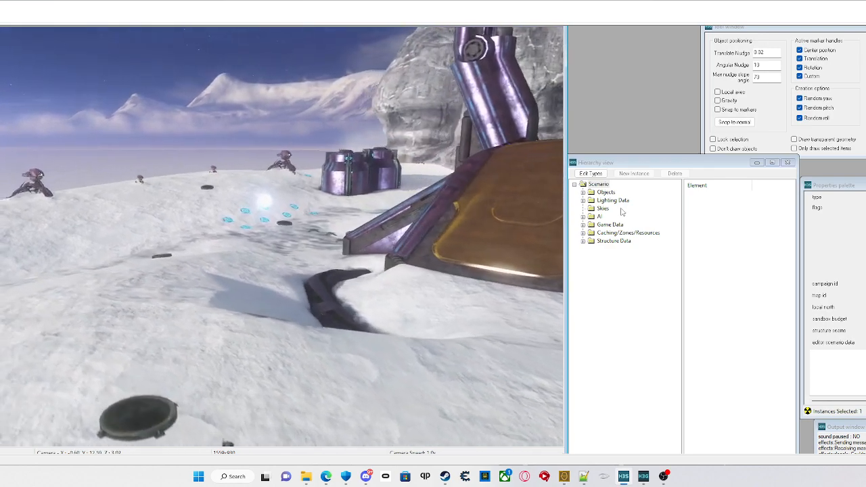
pyautogui.press('w')
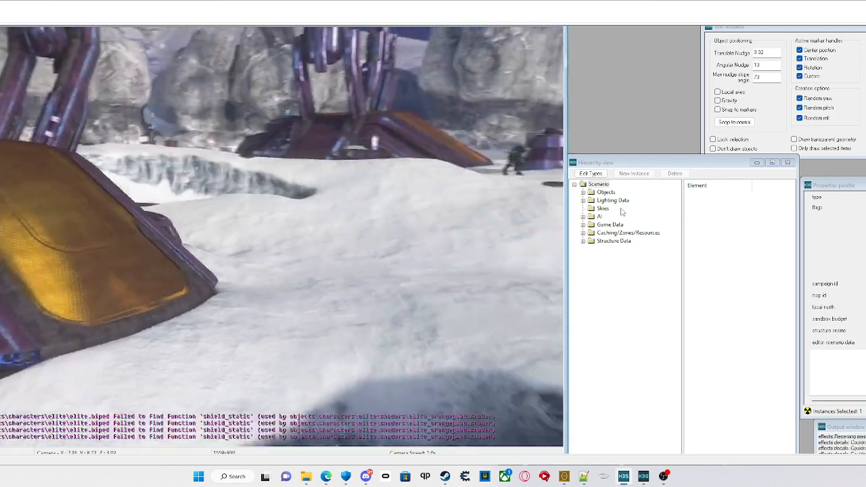
pyautogui.press('w')
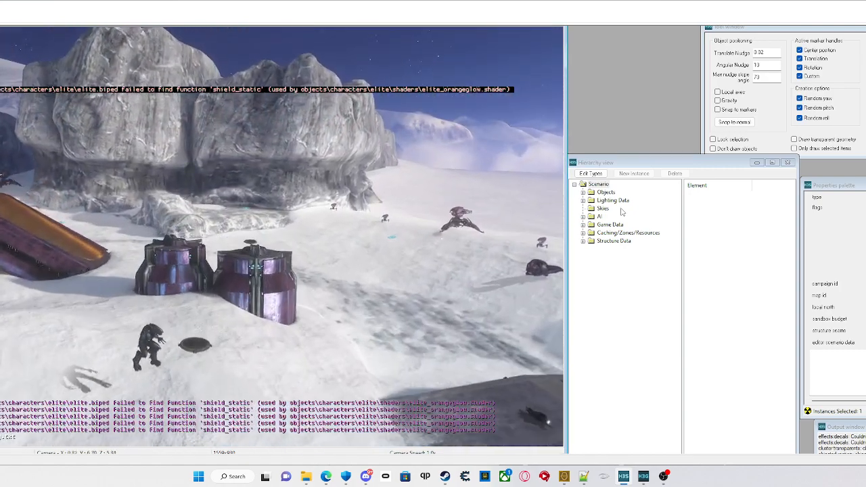
pyautogui.press('w')
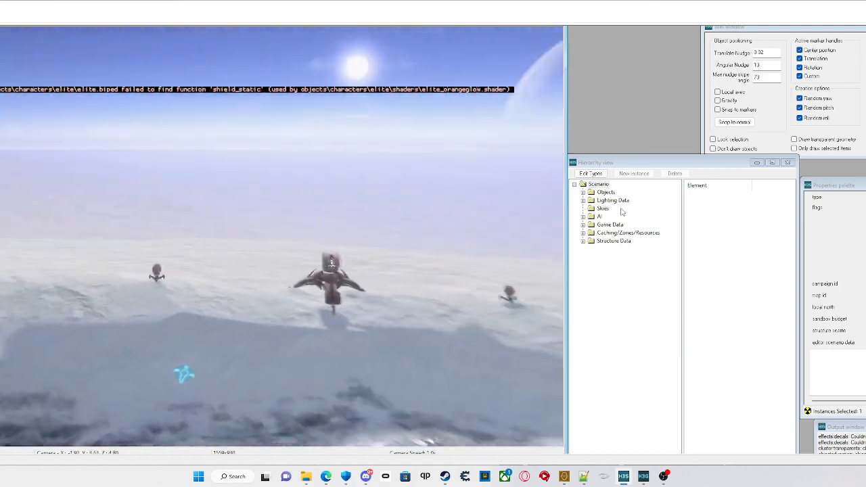
pyautogui.press('w')
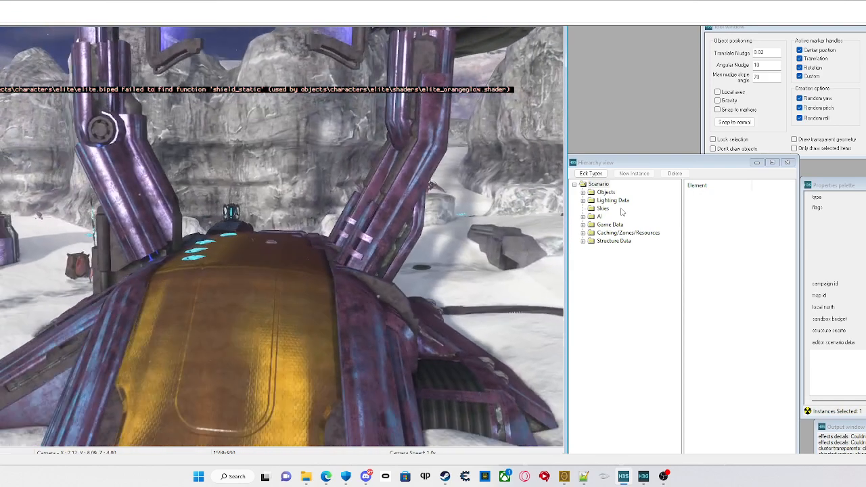
pyautogui.press('s')
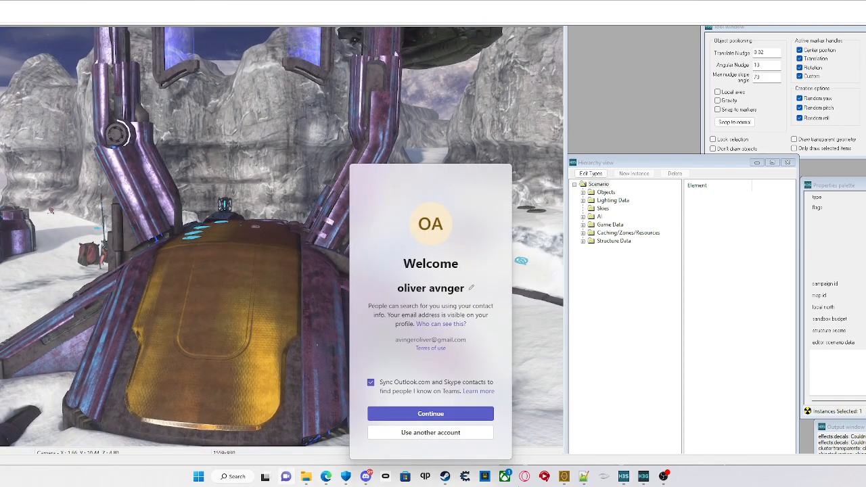
# Step: Switch to Steam, search the store for "mod tool" and open the Halo 3 Mod Tools - MCC page past the age check
pyautogui.click(444, 476)
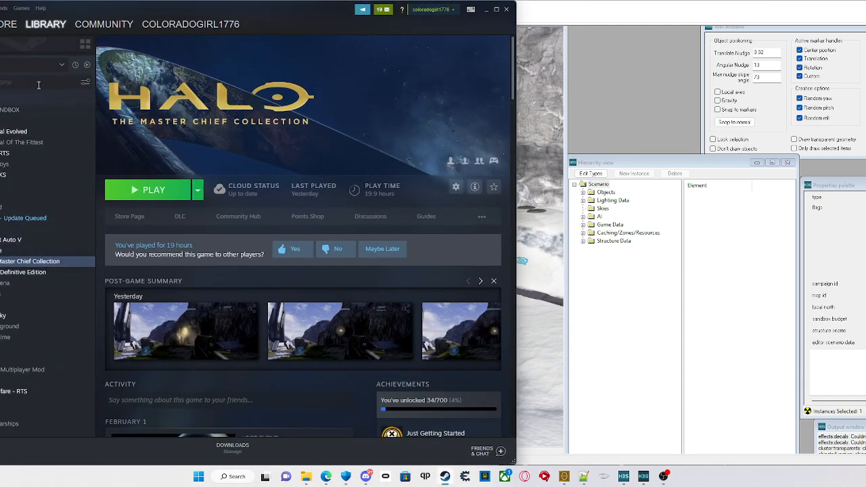
pyautogui.click(12, 28)
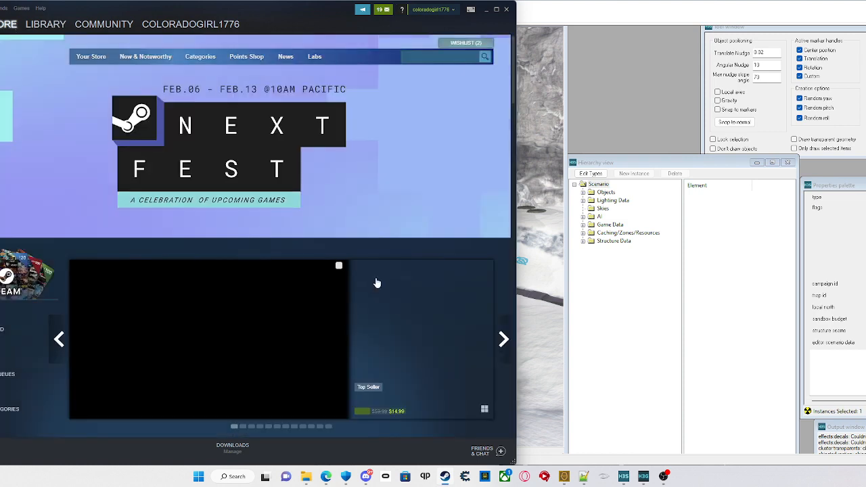
pyautogui.click(440, 57)
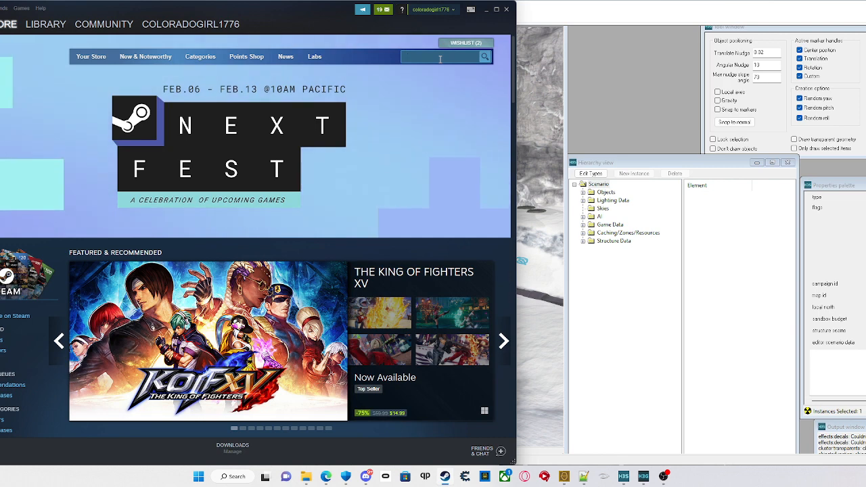
pyautogui.write('mod')
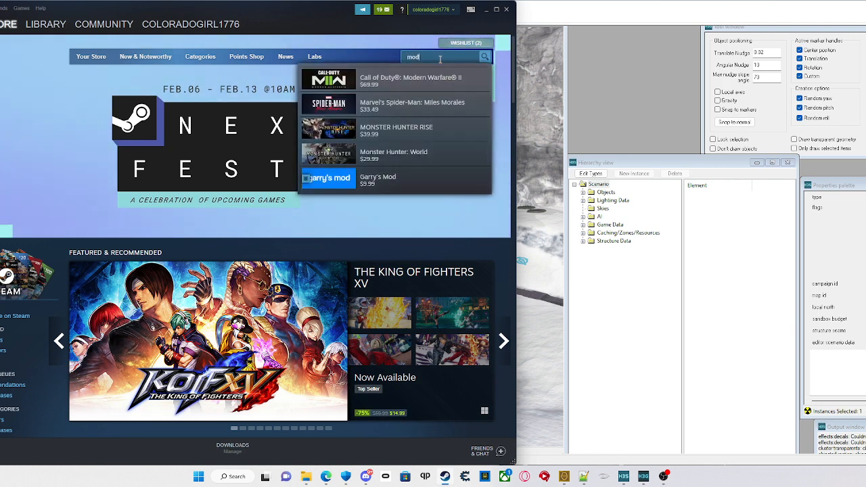
pyautogui.write(' t')
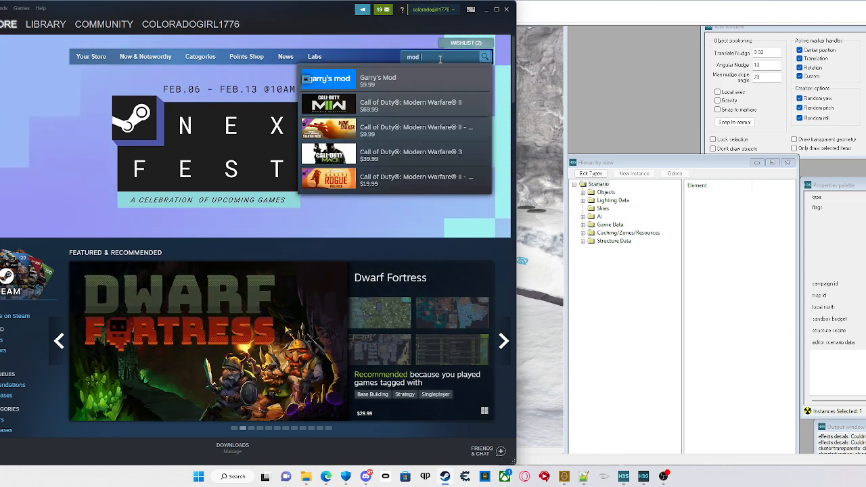
pyautogui.write('oo')
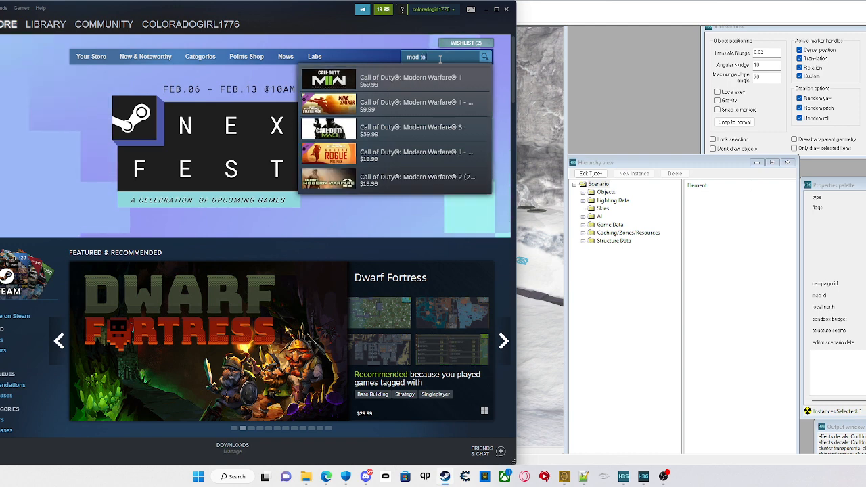
pyautogui.write('l')
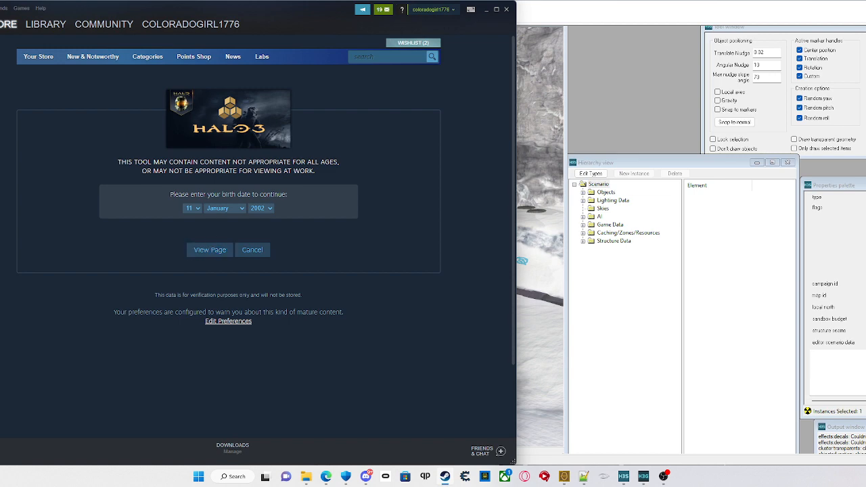
pyautogui.click(213, 253)
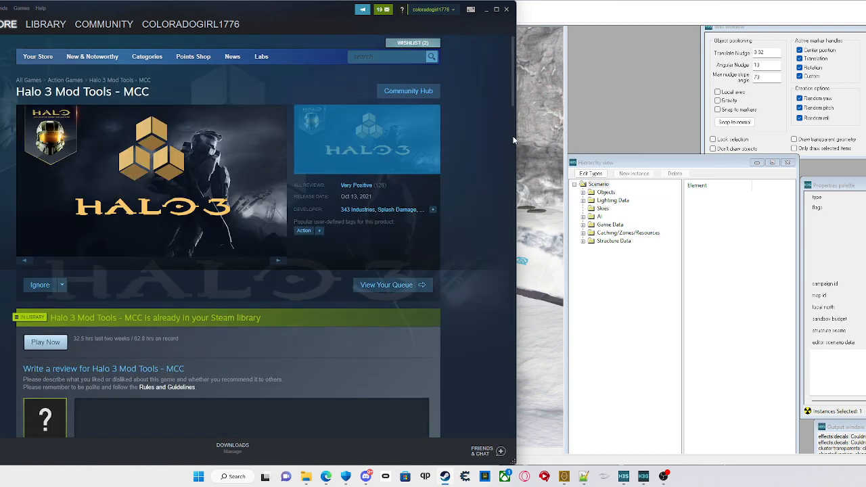
# Step: Switch to File Explorer, go from the b1 tags folder up to H3EK and launch sapien from there
pyautogui.click(540, 133)
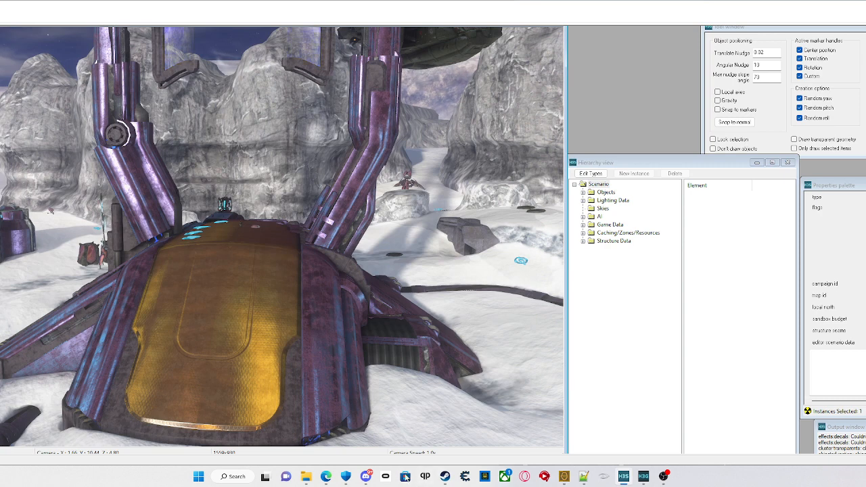
pyautogui.moveTo(306, 476)
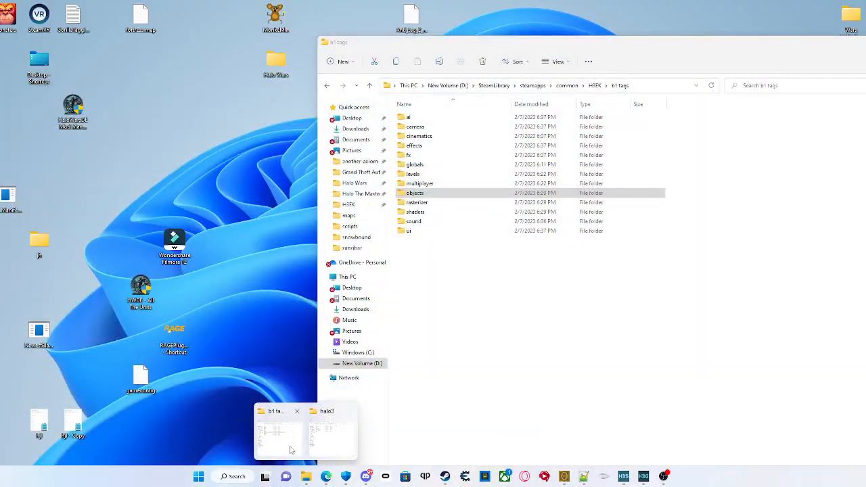
pyautogui.click(279, 432)
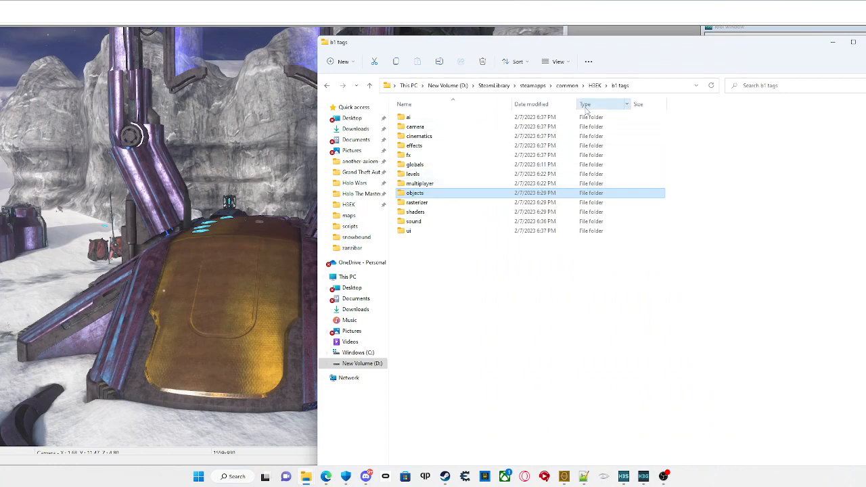
pyautogui.click(607, 85)
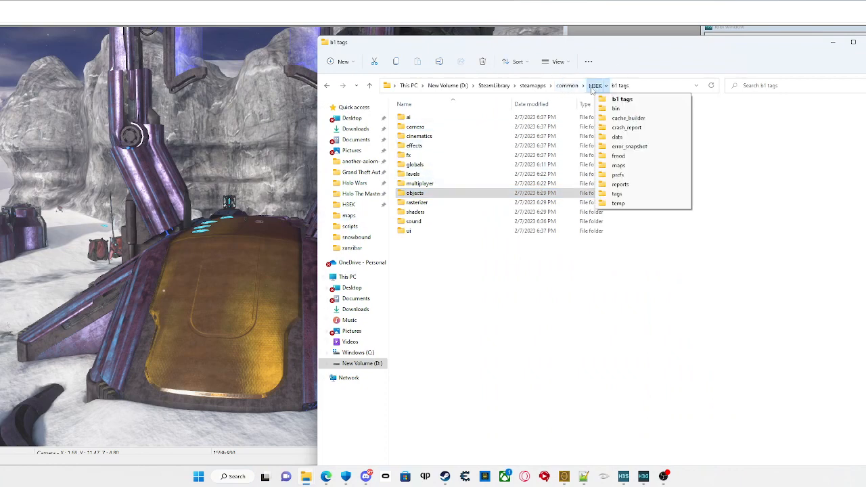
pyautogui.click(594, 85)
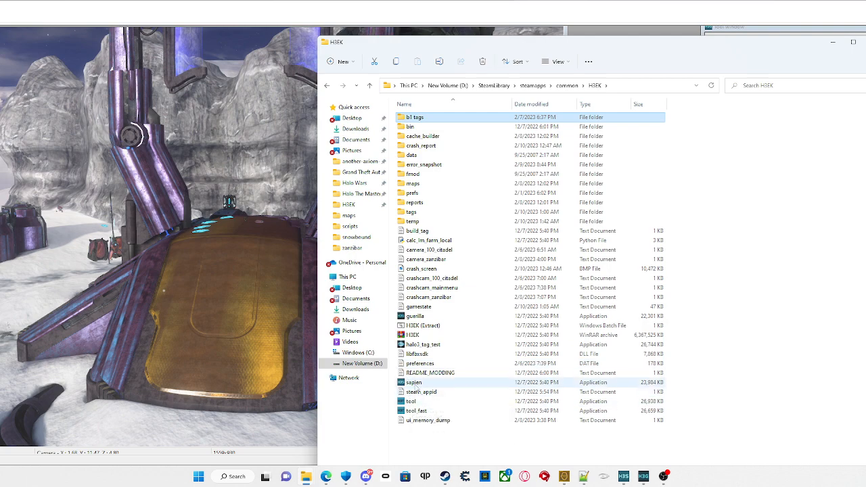
pyautogui.doubleClick(414, 382)
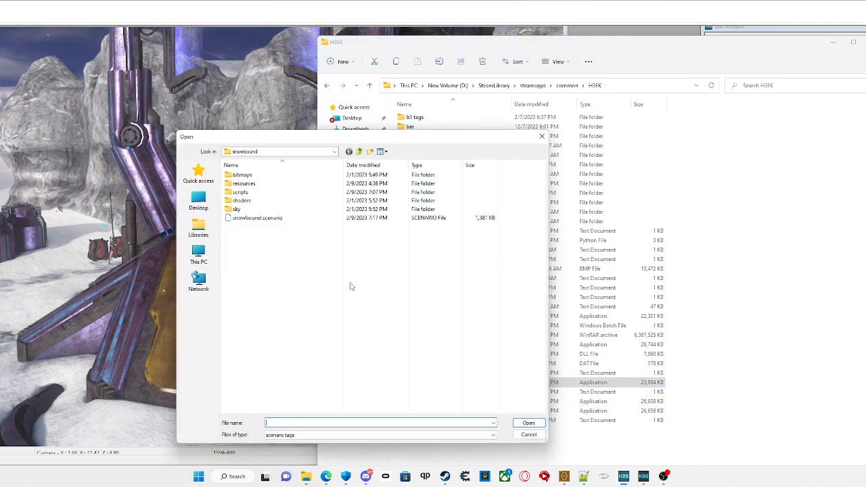
# Step: Move the scenario Open dialog up from the snowbound folder through H3EK and SteamLibrary to the New Volume (D:) root
pyautogui.click(257, 151)
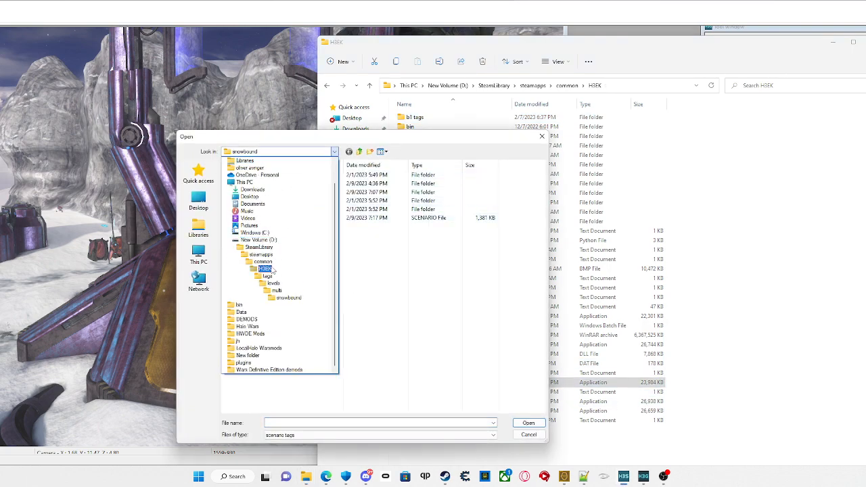
pyautogui.click(266, 268)
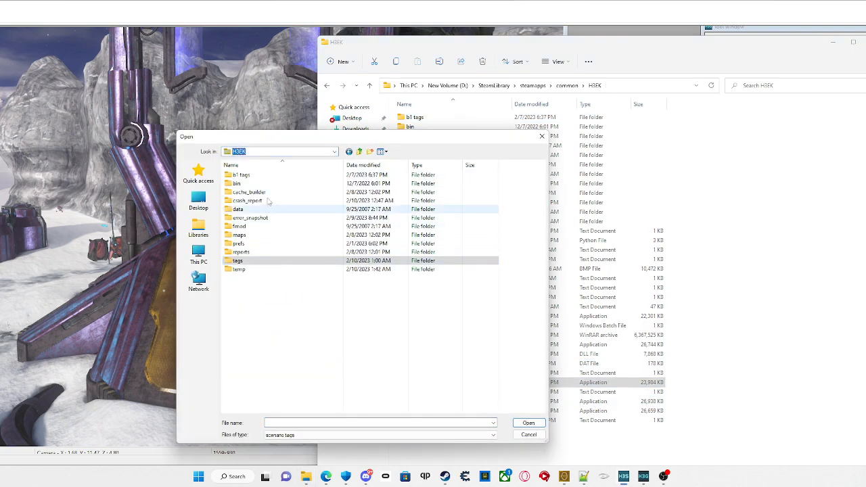
pyautogui.click(290, 153)
pyautogui.click(259, 248)
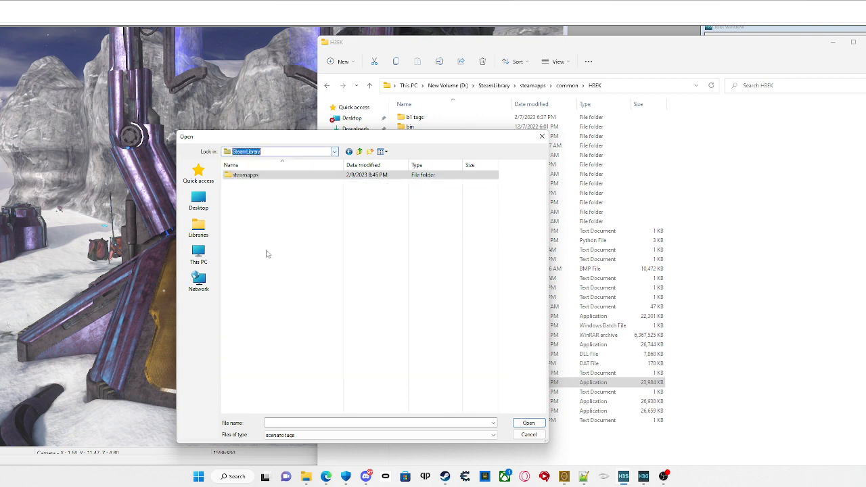
pyautogui.click(268, 154)
pyautogui.click(268, 240)
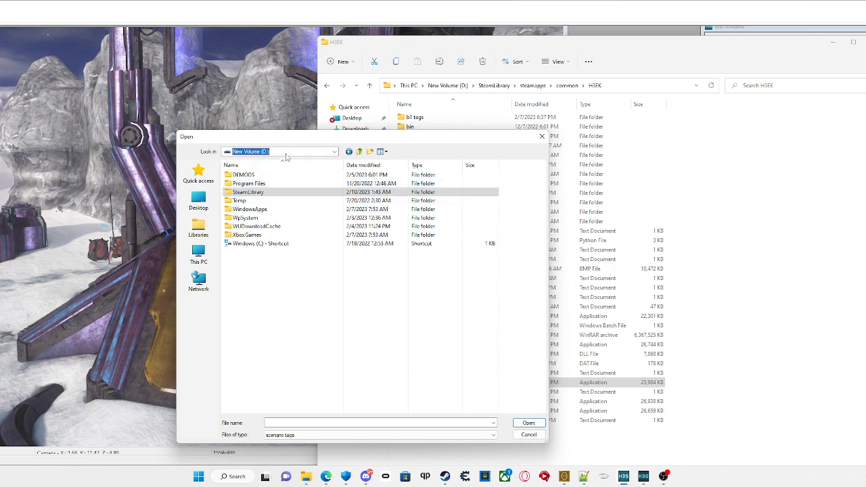
# Step: Browse the Open dialog down through SteamLibrary, steamapps and common into the H3EK folder
pyautogui.doubleClick(250, 192)
pyautogui.doubleClick(250, 176)
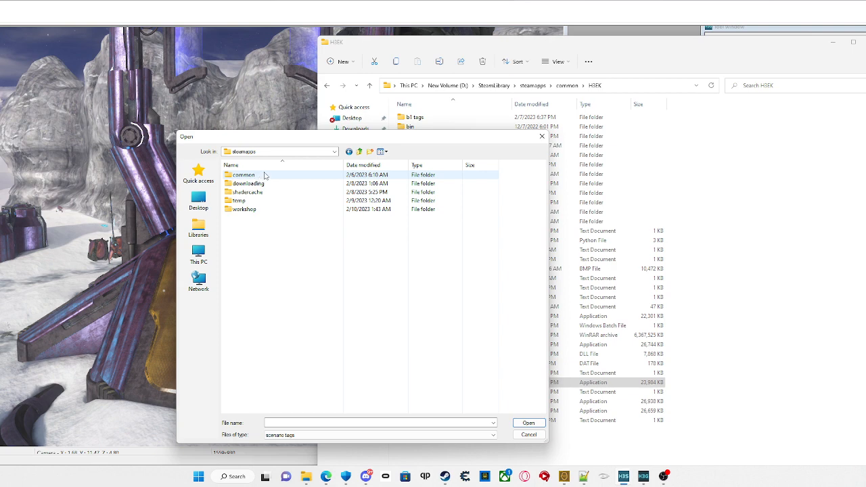
pyautogui.click(274, 154)
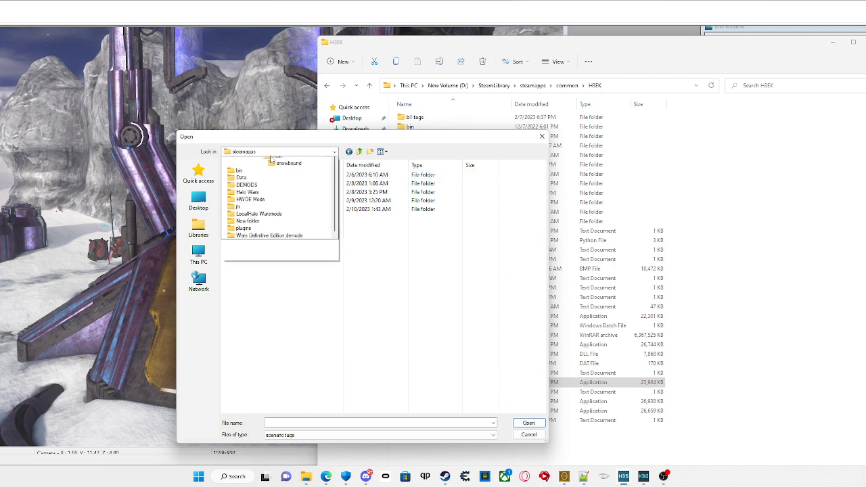
pyautogui.click(397, 264)
pyautogui.doubleClick(270, 175)
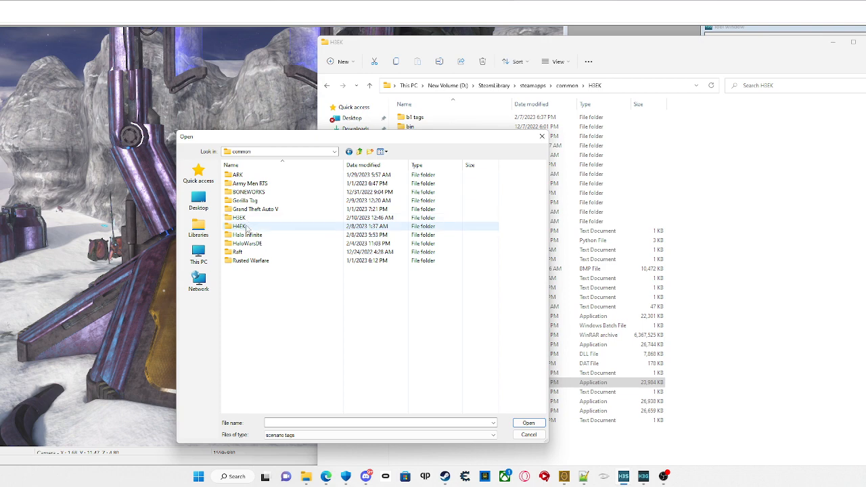
pyautogui.doubleClick(241, 217)
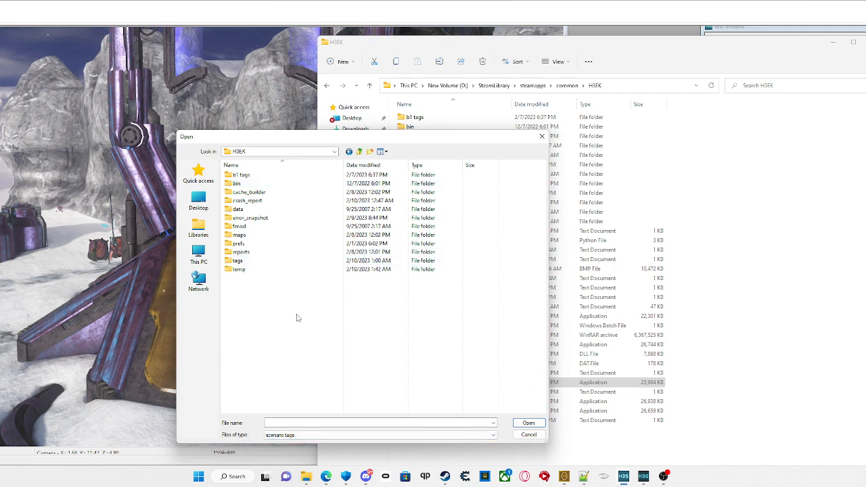
# Step: Look through H3EK's maps folder and the multi levels folder in the Open dialog
pyautogui.doubleClick(248, 234)
pyautogui.click(274, 153)
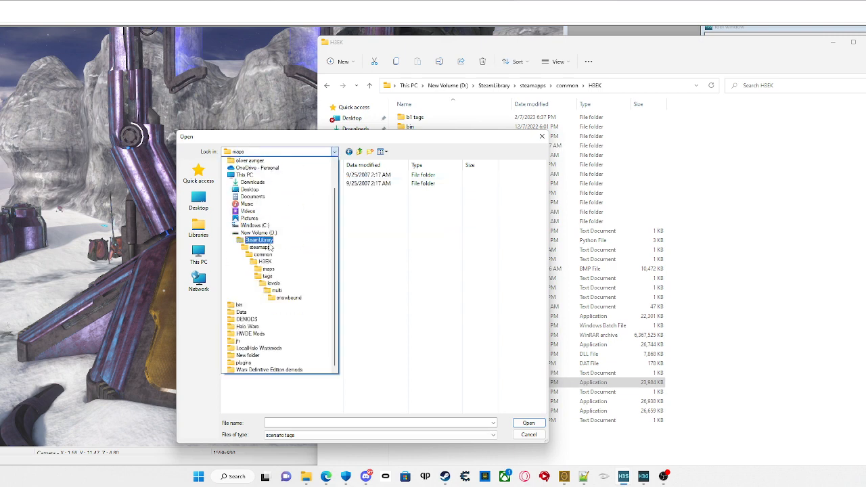
pyautogui.click(276, 290)
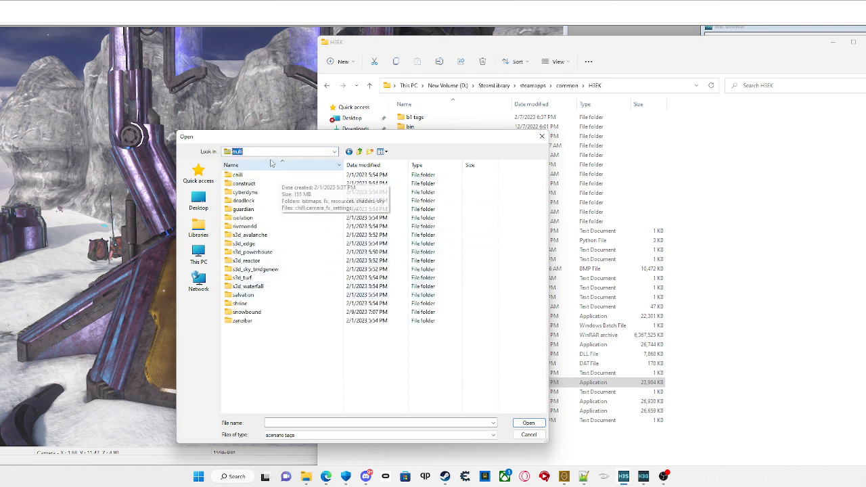
# Step: Return the Open dialog to the H3EK folder and open its tags folder
pyautogui.click(278, 151)
pyautogui.click(266, 262)
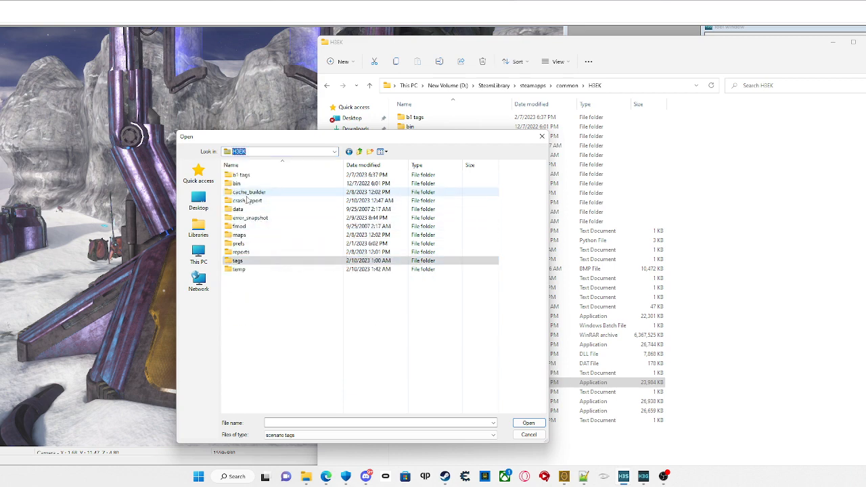
pyautogui.doubleClick(255, 260)
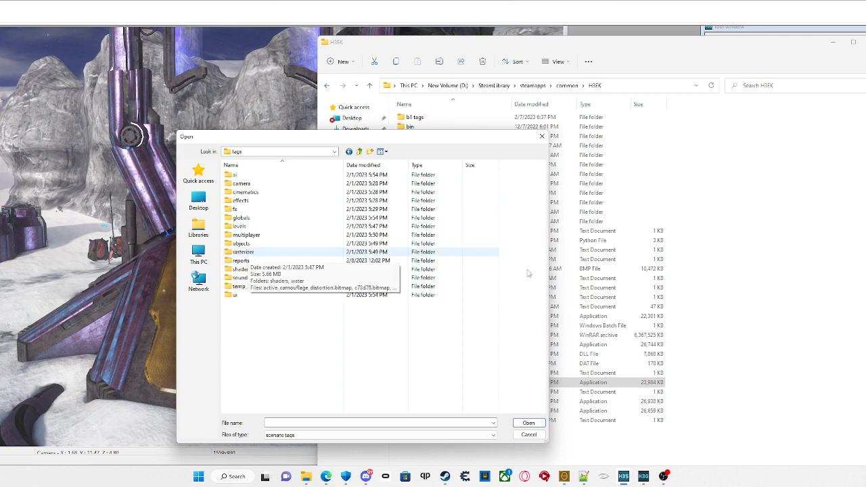
# Step: Switch back to File Explorer and open the maps folder inside H3EK
pyautogui.click(703, 211)
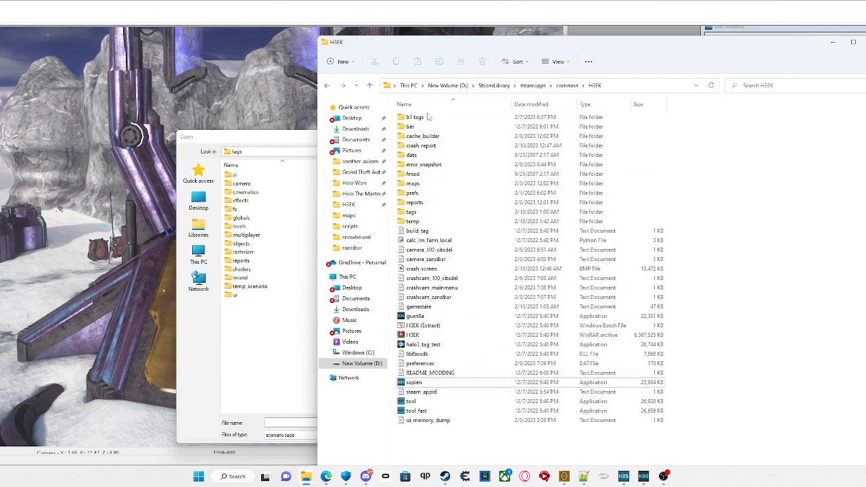
pyautogui.doubleClick(425, 186)
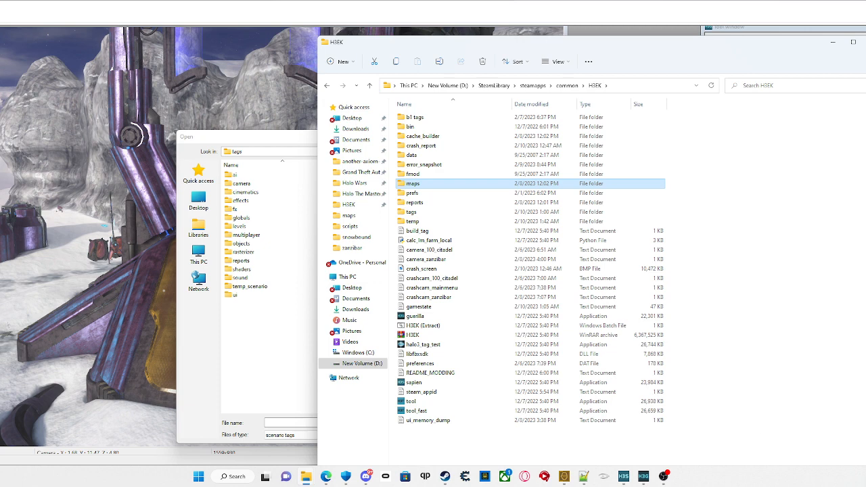
# Step: Browse the Open dialog from the tags folder through levels into the multi folder
pyautogui.click(275, 328)
pyautogui.click(271, 153)
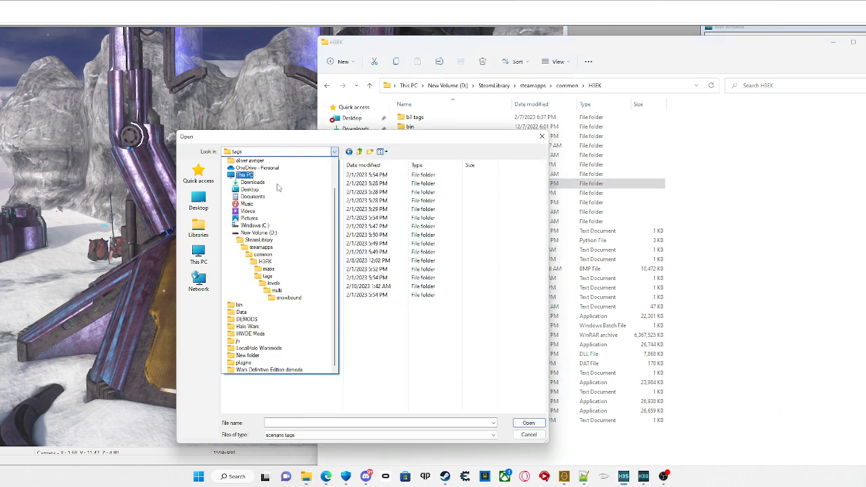
pyautogui.click(276, 290)
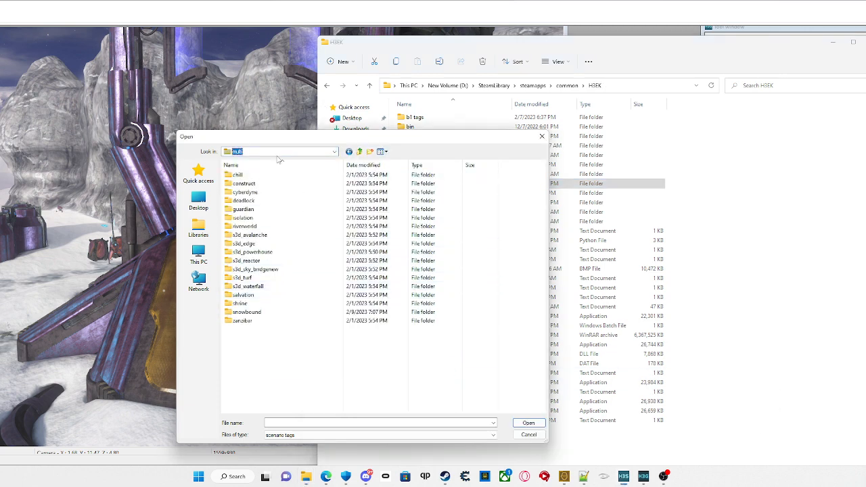
pyautogui.click(277, 152)
pyautogui.click(268, 276)
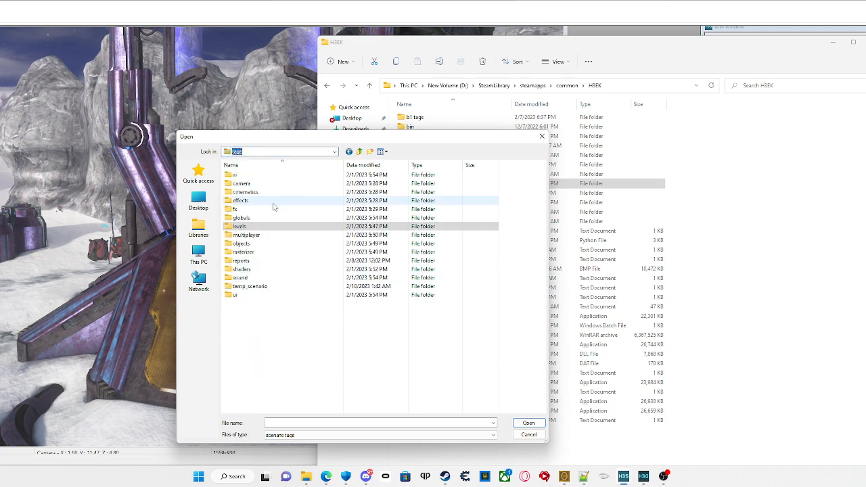
pyautogui.doubleClick(245, 226)
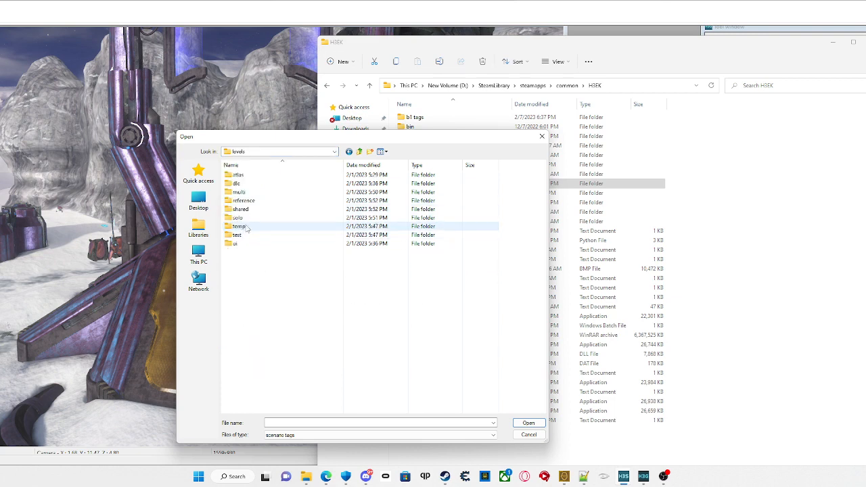
pyautogui.doubleClick(239, 192)
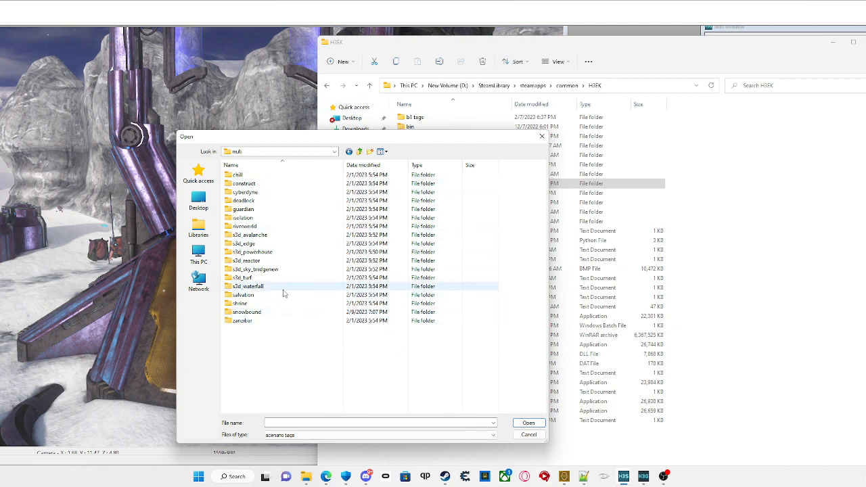
# Step: Select snowbound.scenario inside the snowbound folder, and close the Open dialog without opening it
pyautogui.click(794, 191)
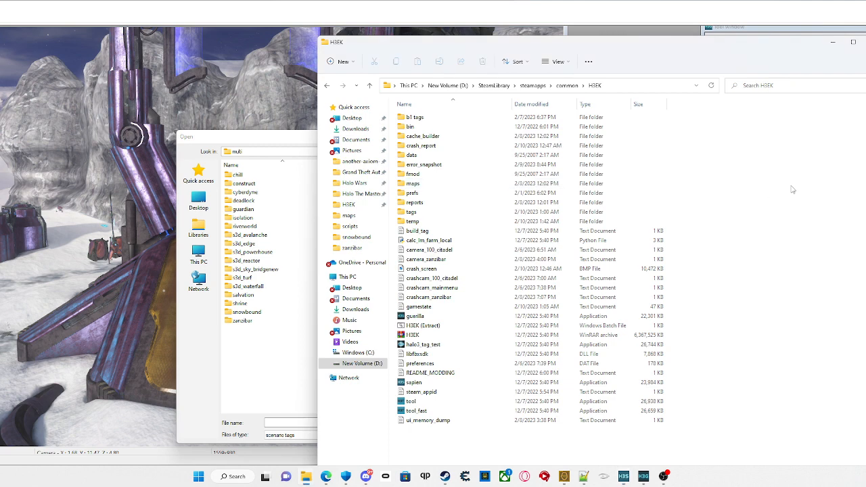
pyautogui.click(261, 312)
pyautogui.doubleClick(263, 312)
pyautogui.click(257, 217)
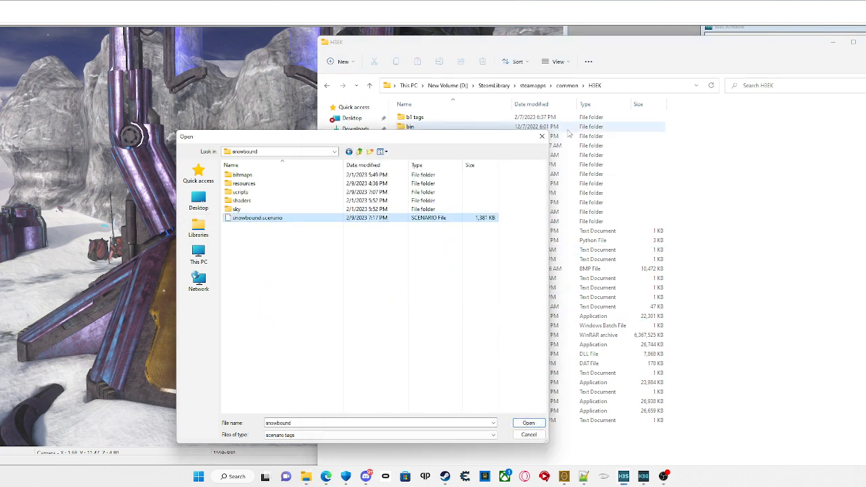
pyautogui.click(542, 136)
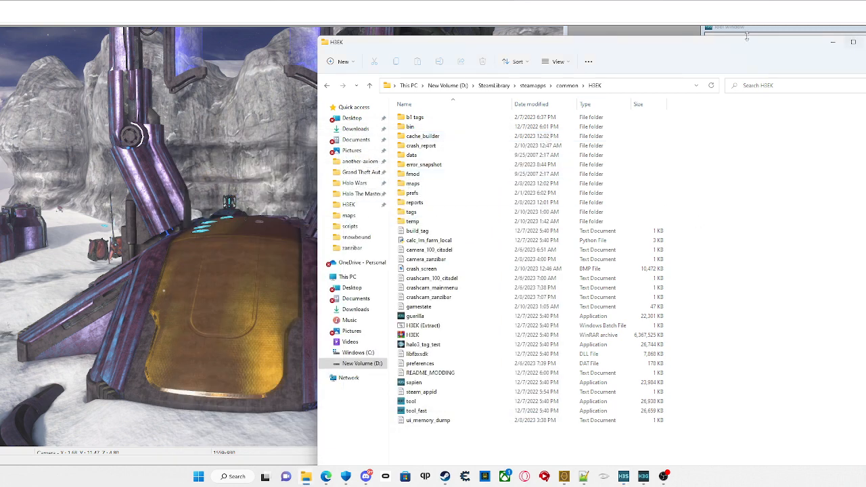
# Step: Switch back to the Sapien editor and move the Properties palette and the Output window slightly upward
pyautogui.click(688, 34)
pyautogui.press('s')
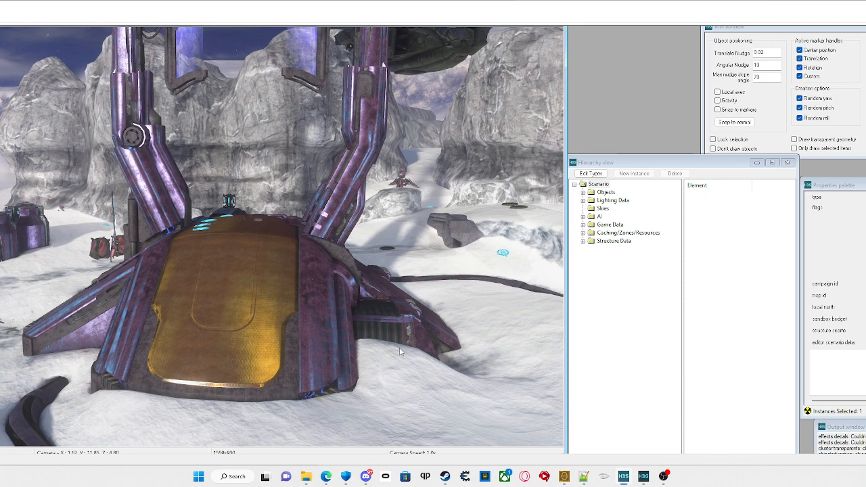
pyautogui.press('w')
pyautogui.press('a')
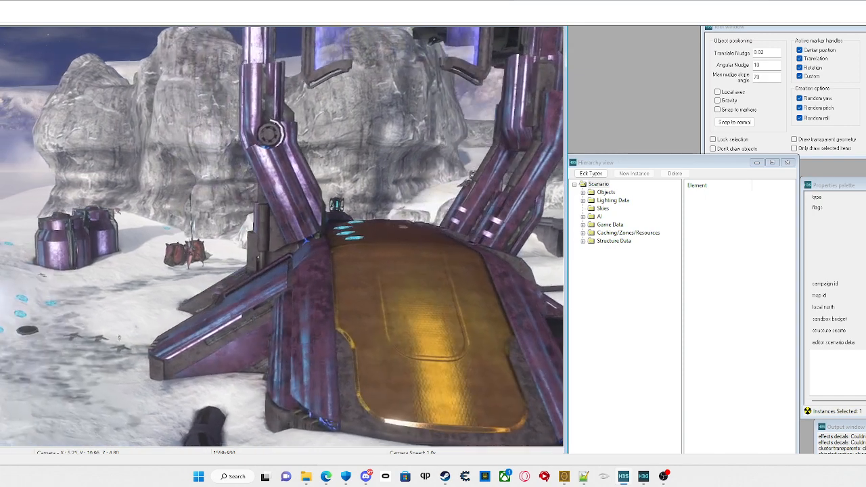
pyautogui.press('a')
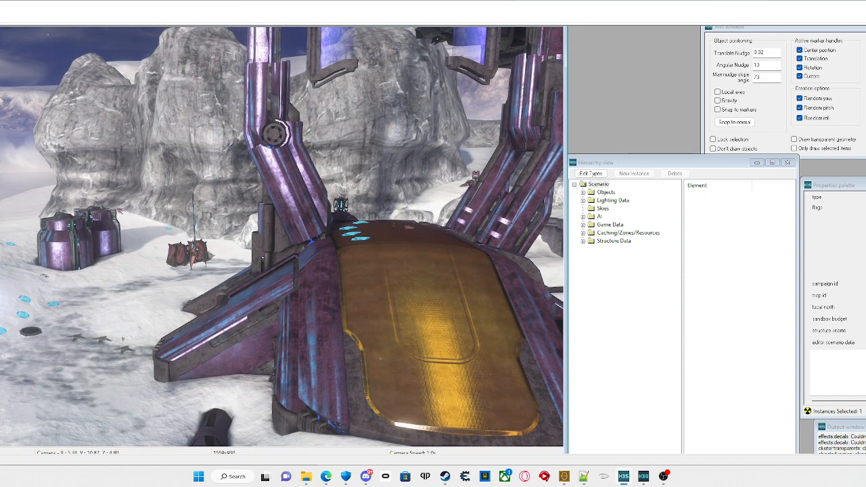
pyautogui.moveTo(846, 185); pyautogui.dragTo(853, 176)
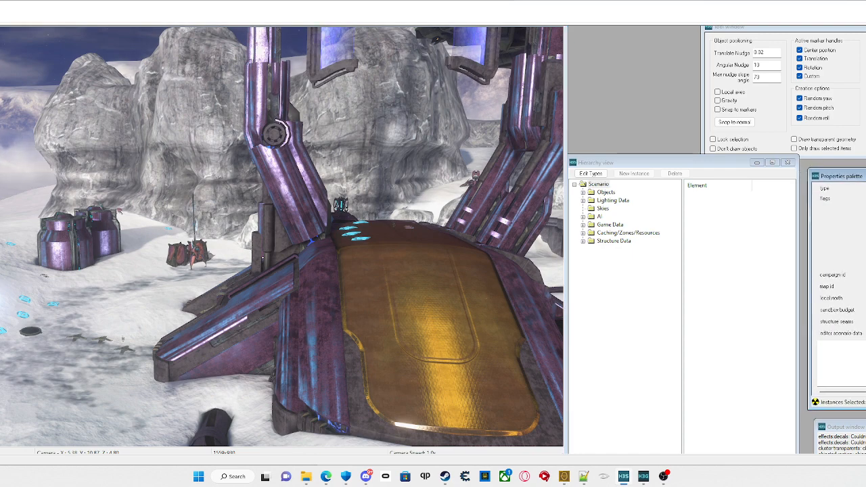
pyautogui.moveTo(845, 419); pyautogui.dragTo(845, 410)
# Step: Fly the camera around the purple Covenant structure in the game view and turn toward the open snowfield
pyautogui.hotkey('w', 'a')
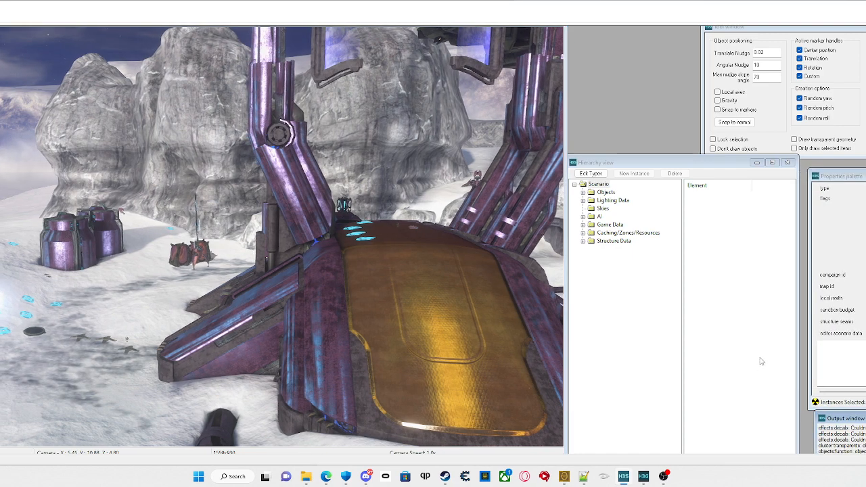
pyautogui.hotkey('w', 'a')
pyautogui.hotkey('w', 'a')
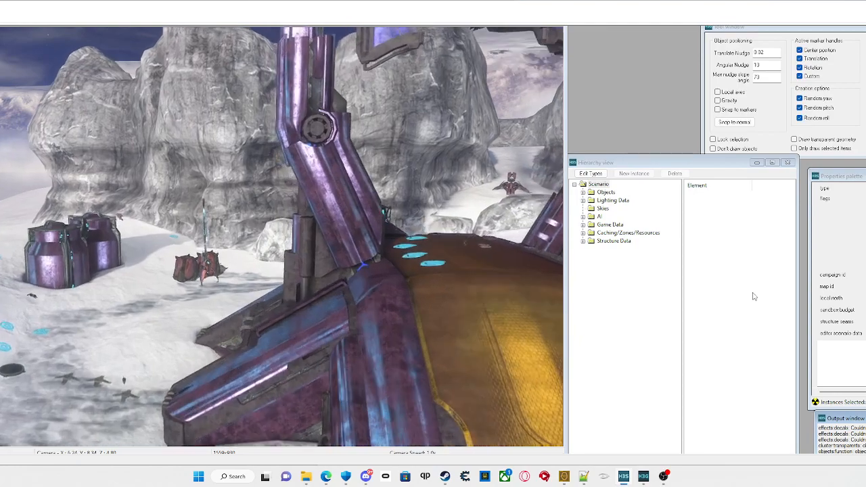
pyautogui.hotkey('s', 'd')
pyautogui.hotkey('s', 'd')
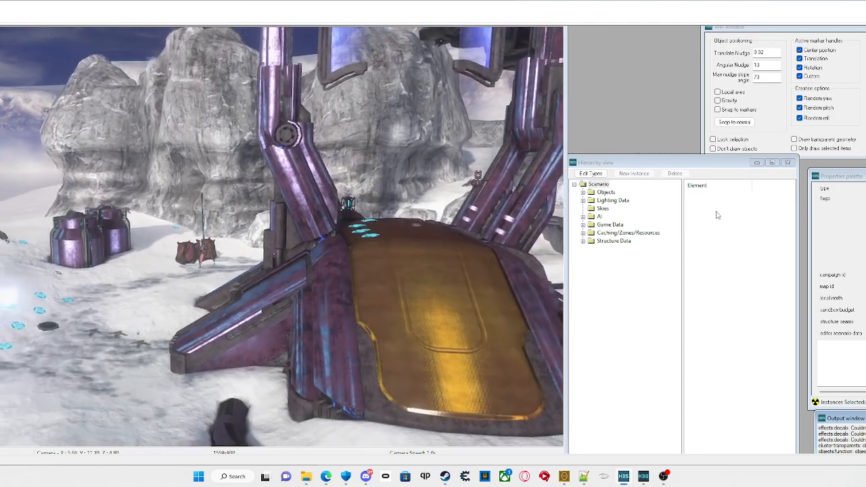
pyautogui.hotkey('s', 'a')
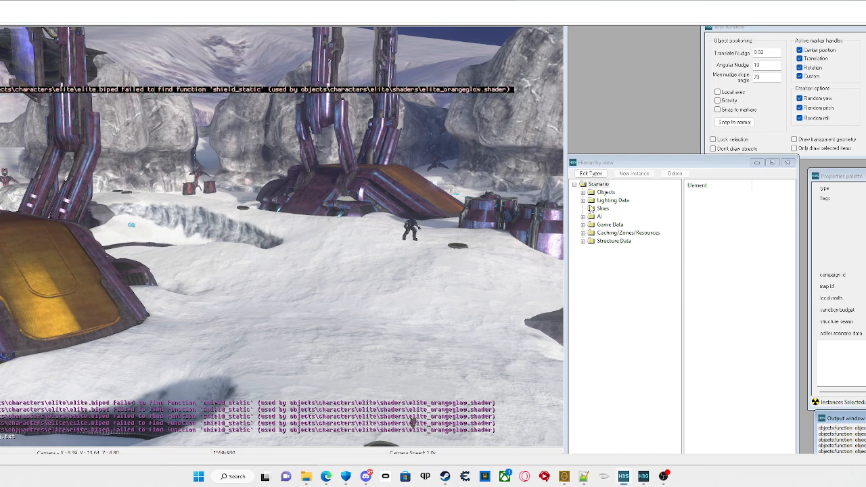
# Step: Expand the Objects branch of the scenario in the Hierarchy view
pyautogui.click(583, 192)
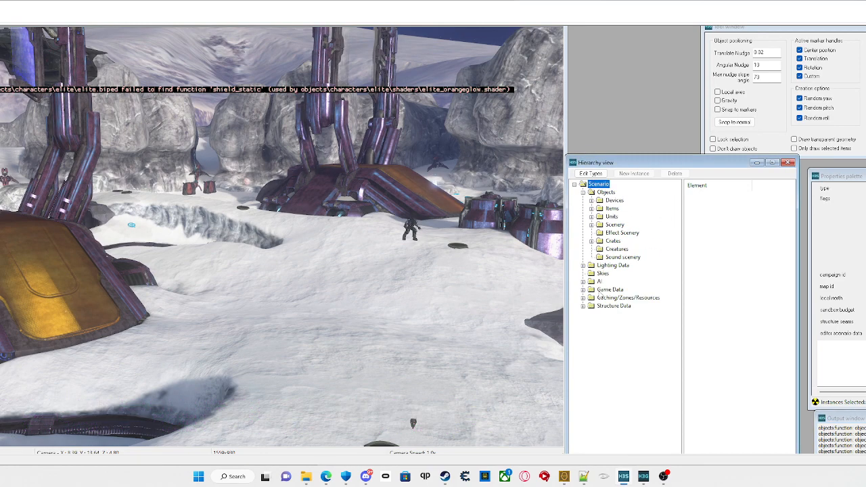
pyautogui.press('w')
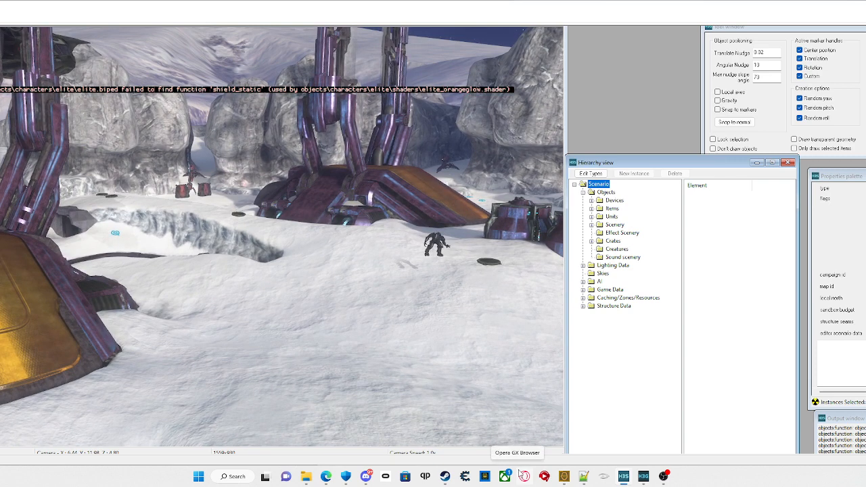
# Step: Display the in-game debug menu and enter its submenu with the terminal text and geometry display options
pyautogui.press('Home')
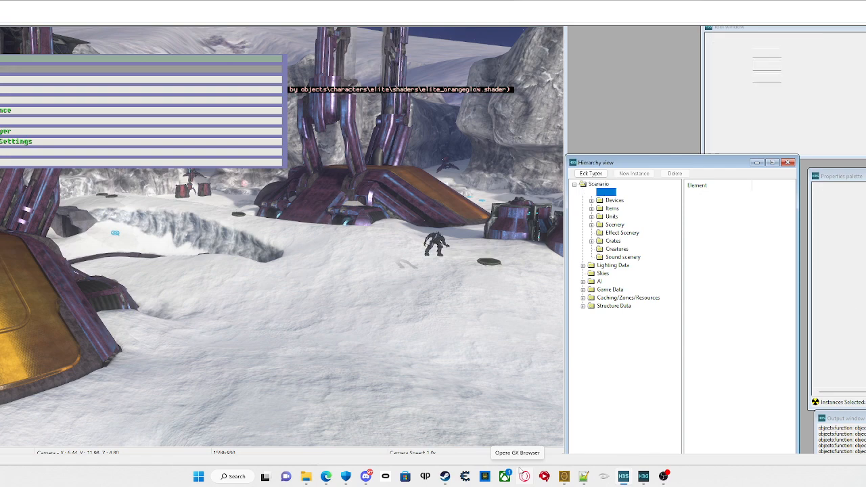
pyautogui.press('Down')
pyautogui.press('Return')
pyautogui.press('Down')
pyautogui.press('Down')
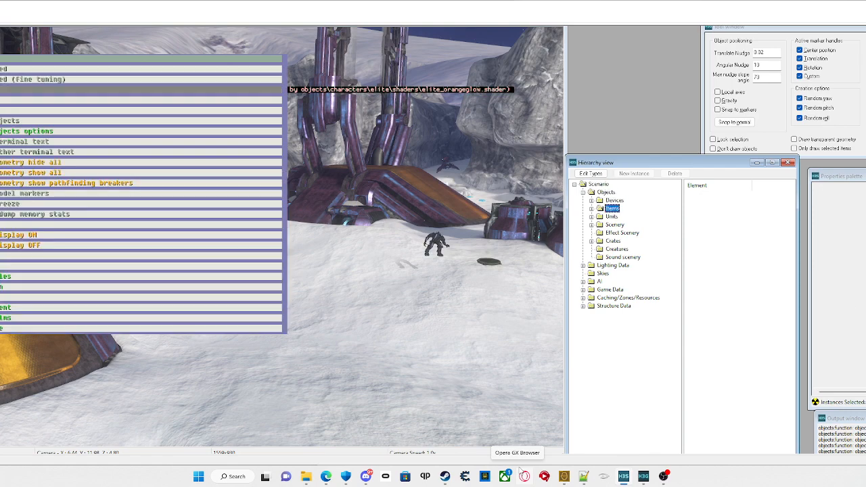
pyautogui.press('Down')
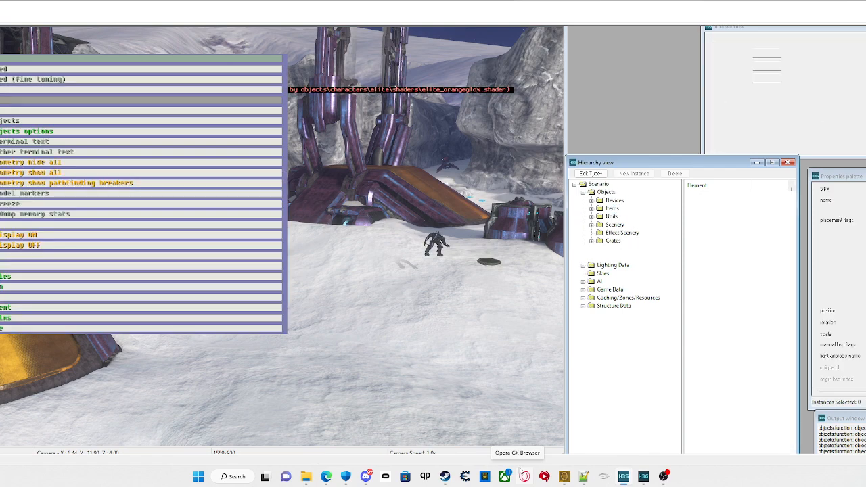
pyautogui.press('Down')
pyautogui.press('Down')
pyautogui.press('Down')
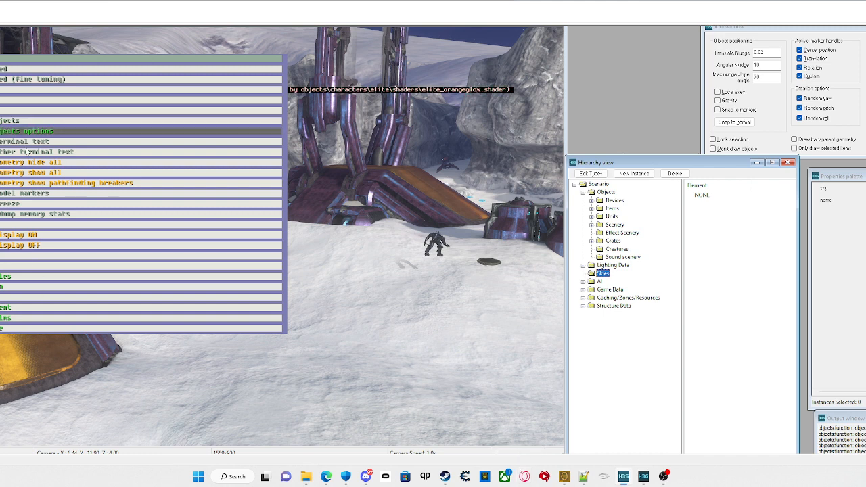
# Step: Look through the debug submenu's entries down to the display ON and OFF options, and close the menu
pyautogui.click(26, 164)
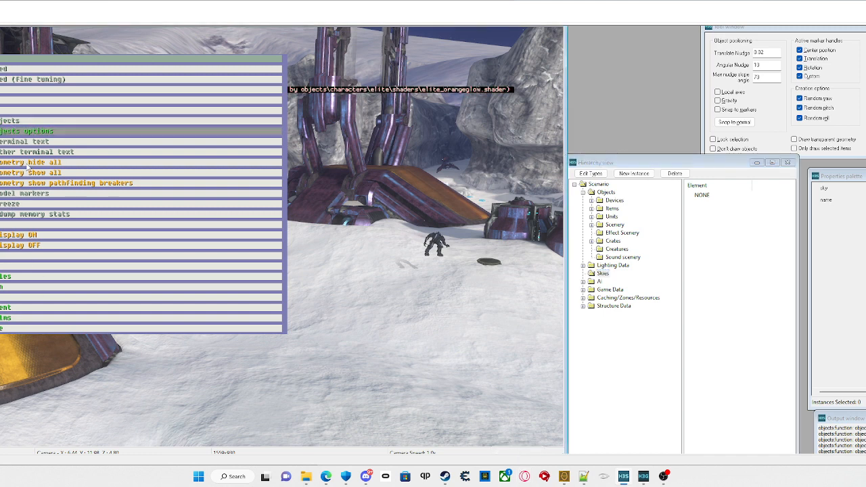
pyautogui.press('Down')
pyautogui.press('Down')
pyautogui.press('Down')
pyautogui.press('Down')
pyautogui.press('Down')
pyautogui.press('Down')
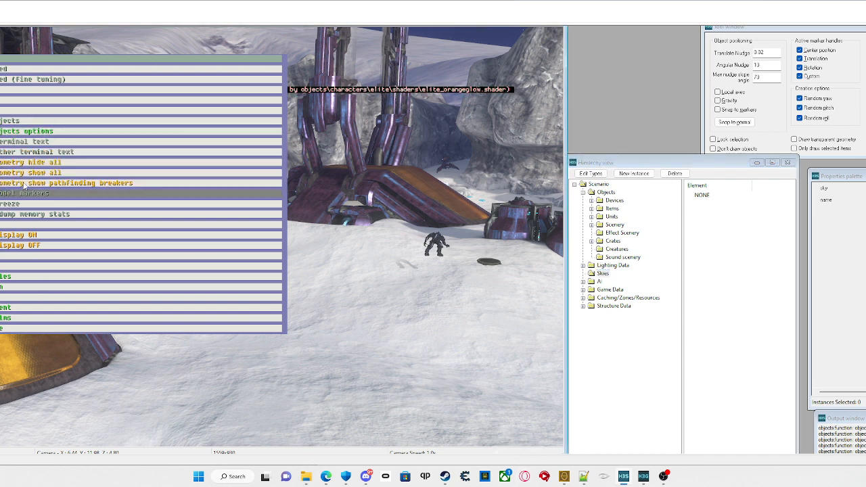
pyautogui.press('Down')
pyautogui.press('Up')
pyautogui.press('Down')
pyautogui.press('Down')
pyautogui.press('Down')
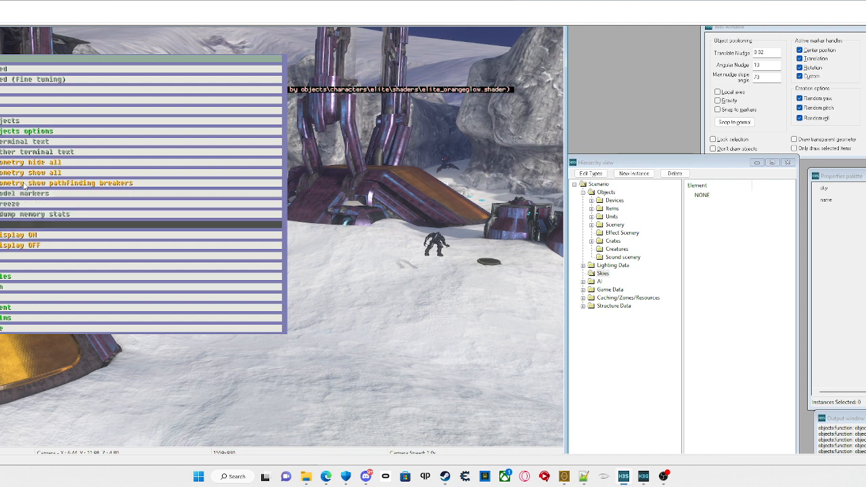
pyautogui.press('Down')
pyautogui.press('Down')
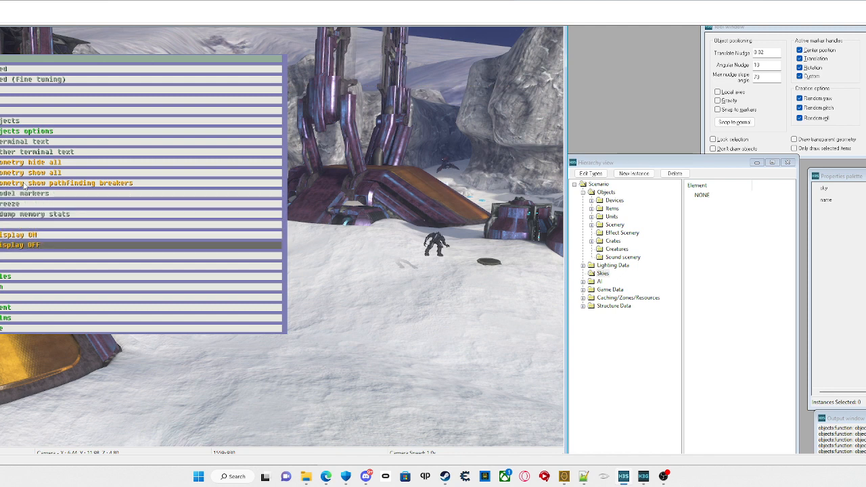
pyautogui.press('Up')
pyautogui.press('Up')
pyautogui.press('Escape')
pyautogui.press('Escape')
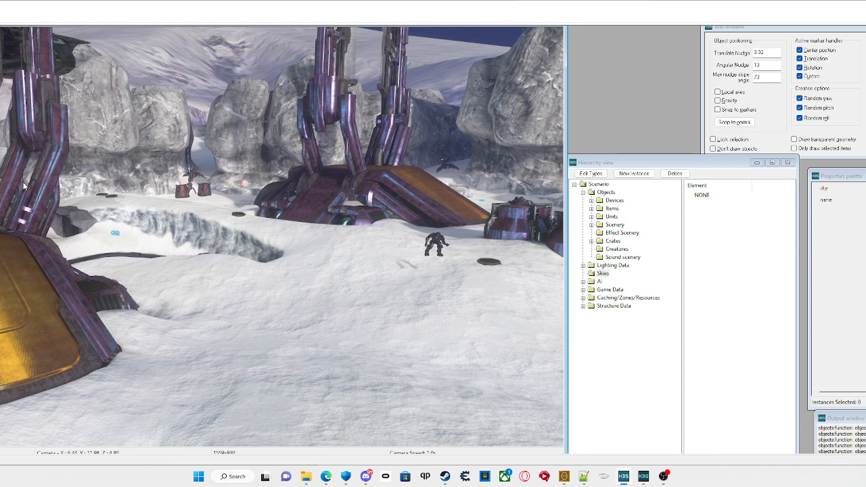
# Step: Reopen the debug menu, review its submenu down to the display OFF entry again, and dismiss it
pyautogui.press('Home')
pyautogui.press('Down')
pyautogui.press('Down')
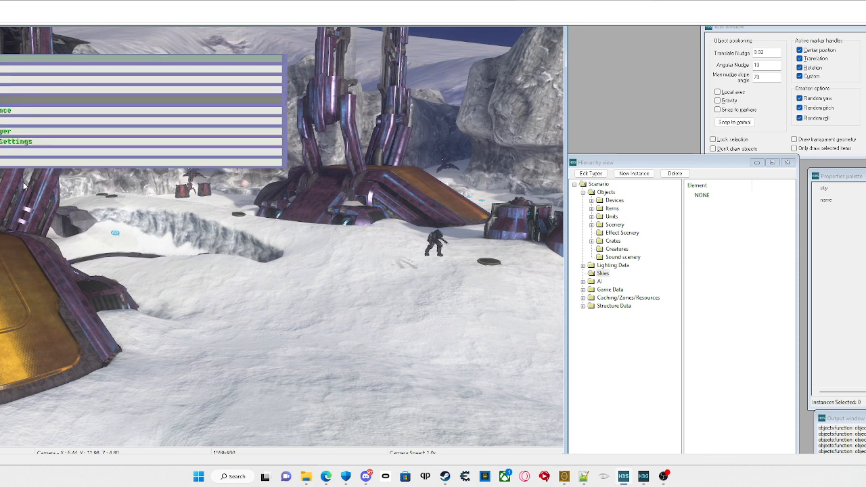
pyautogui.press('Up')
pyautogui.press('Up')
pyautogui.press('Return')
pyautogui.press('Down')
pyautogui.press('Down')
pyautogui.press('Down')
pyautogui.press('Down')
pyautogui.press('Down')
pyautogui.press('Down')
pyautogui.press('Down')
pyautogui.press('Down')
pyautogui.press('Down')
pyautogui.press('Down')
pyautogui.press('Down')
pyautogui.press('Down')
pyautogui.press('Down')
pyautogui.press('Down')
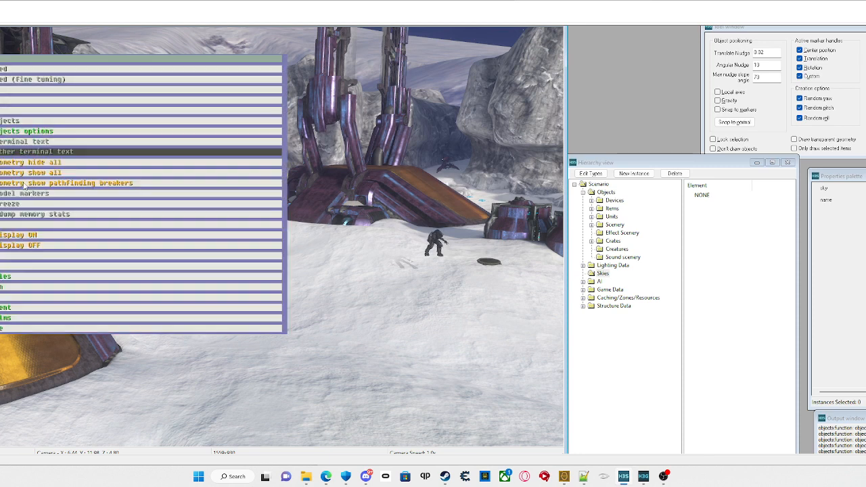
pyautogui.press('Down')
pyautogui.press('Down')
pyautogui.press('Down')
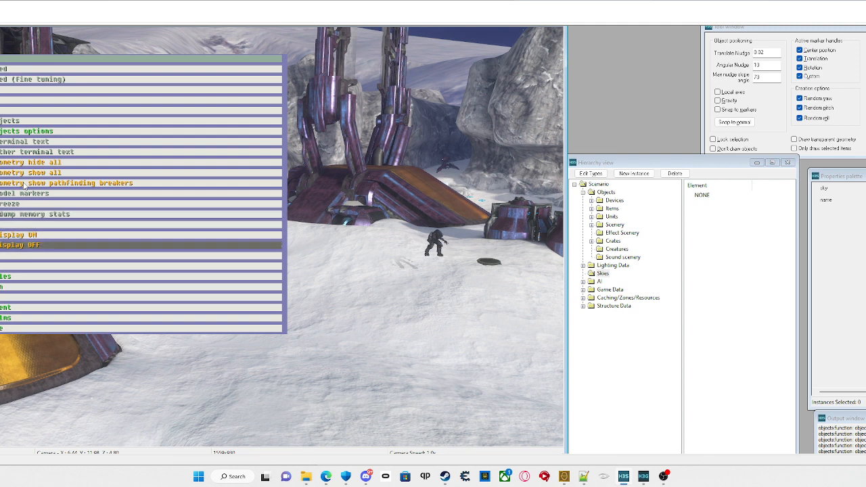
pyautogui.press('Escape')
pyautogui.press('Escape')
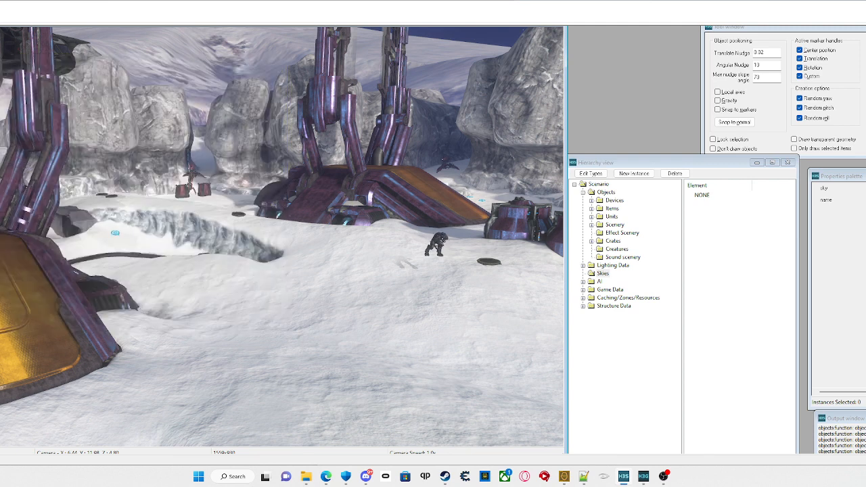
# Step: Fly the camera forward across the snowfield up close to the Elite biped
pyautogui.press('w')
pyautogui.moveTo(2, 95); pyautogui.dragTo(1, 91, button='middle')
pyautogui.press('w')
pyautogui.press('w')
pyautogui.press('w')
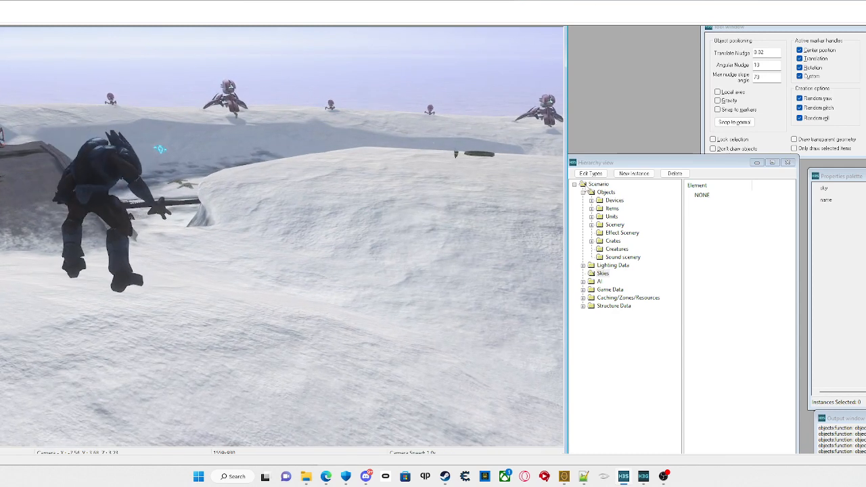
# Step: Expand the Units branch under Objects in the Hierarchy view and list the scenario's Vehicles
pyautogui.click(591, 209)
pyautogui.click(591, 208)
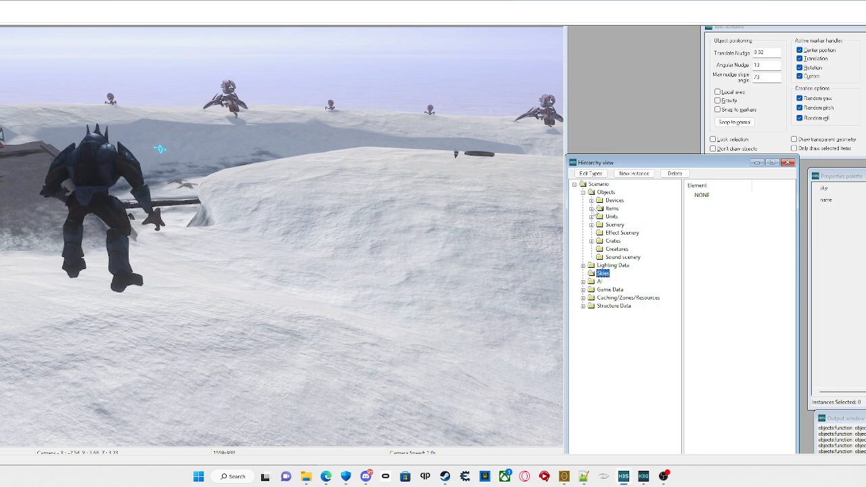
pyautogui.click(591, 216)
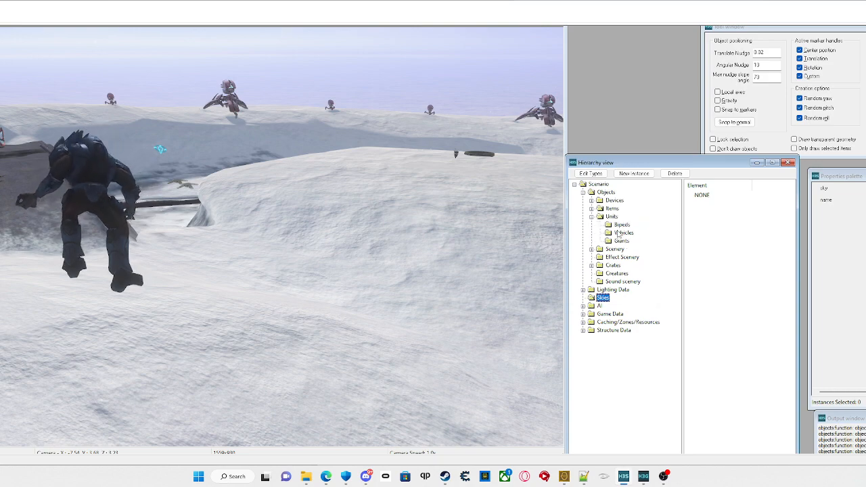
pyautogui.click(619, 232)
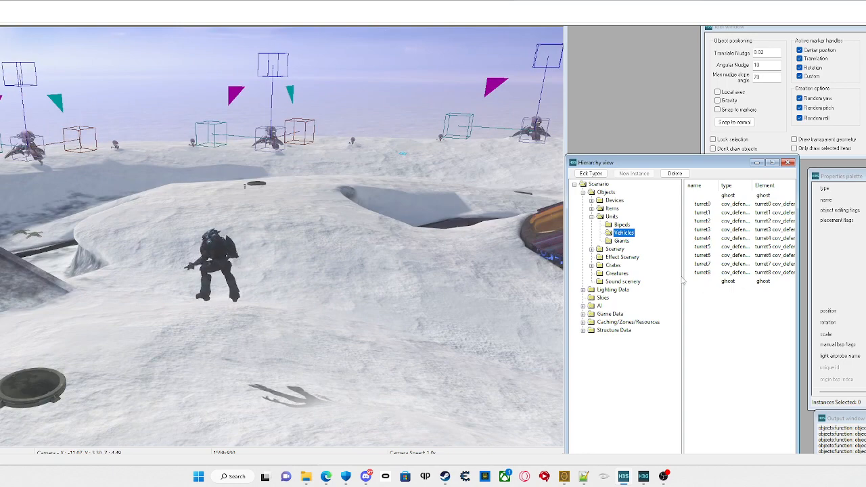
# Step: Place a new vehicle instance on the snow beside the Elite, raise it above the ground and try the ghost type on it
pyautogui.rightClick(405, 332)
pyautogui.moveTo(414, 274); pyautogui.dragTo(430, 192)
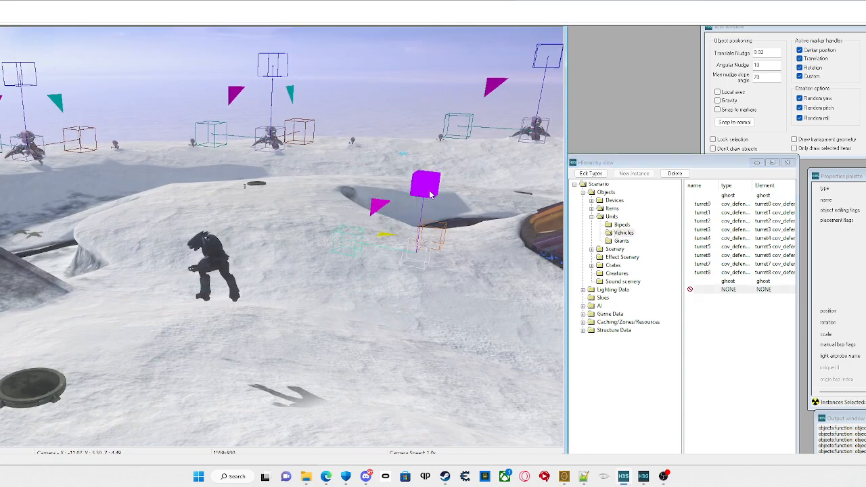
pyautogui.press('d')
pyautogui.press('w')
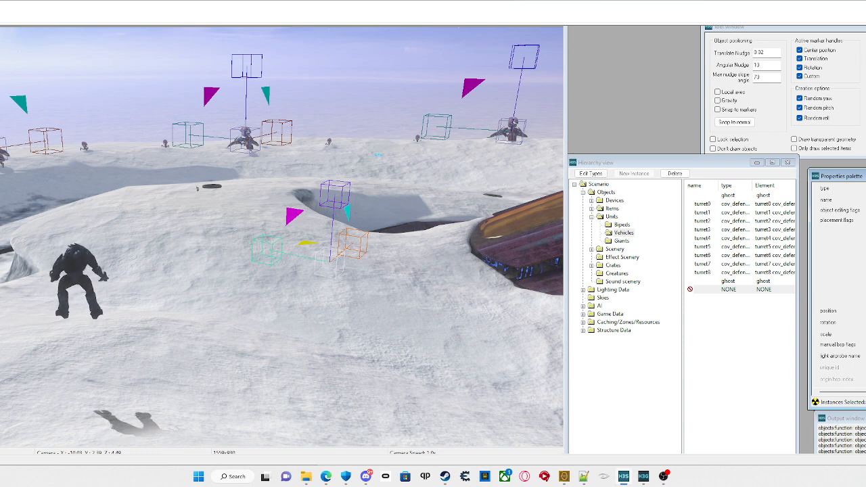
pyautogui.press('w')
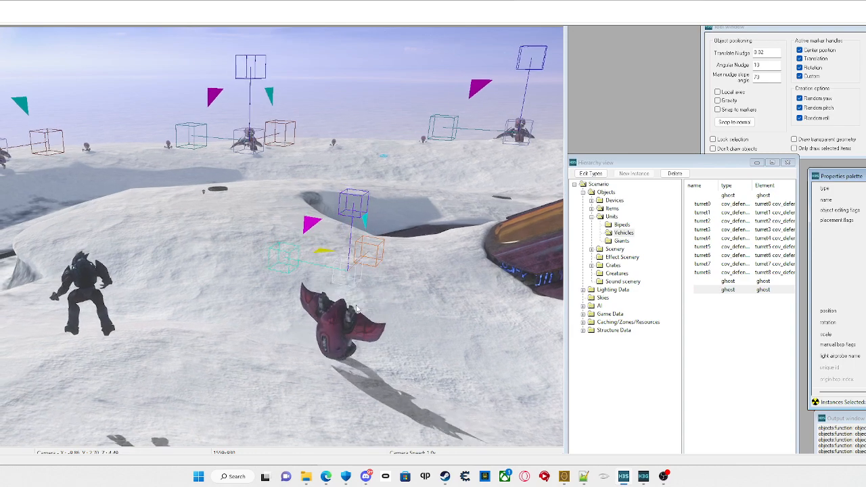
pyautogui.hotkey('ctrl', 'z')
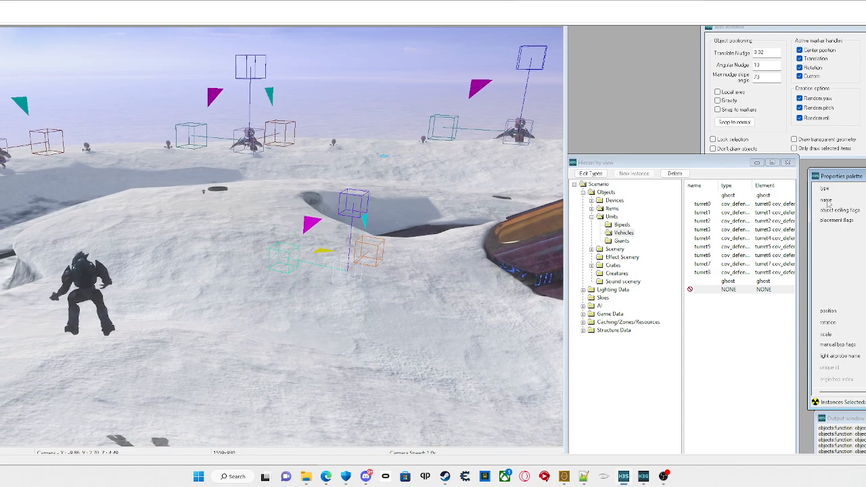
# Step: Edit the vehicle types, start adding a vehicle tag, and browse to the scorpion folder under vehicles
pyautogui.click(590, 173)
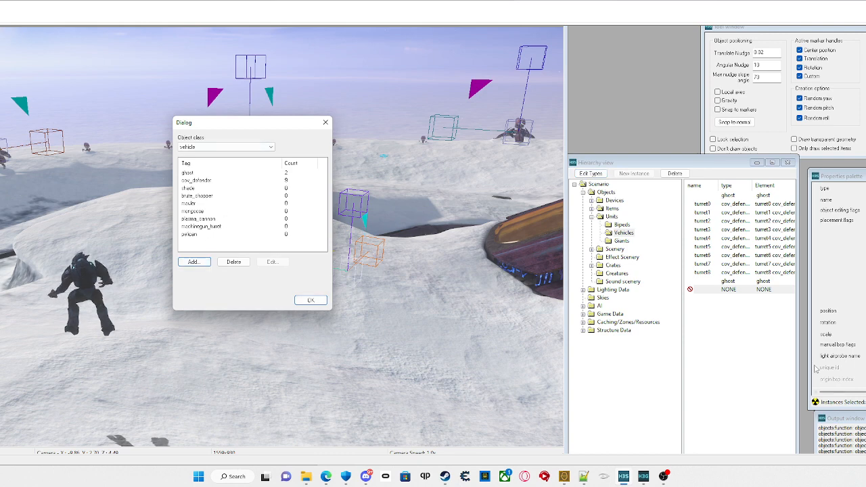
pyautogui.click(208, 260)
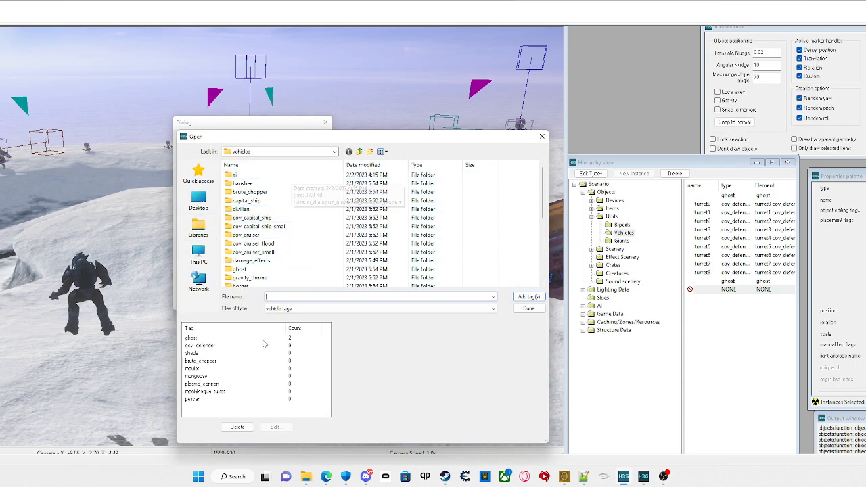
pyautogui.click(319, 153)
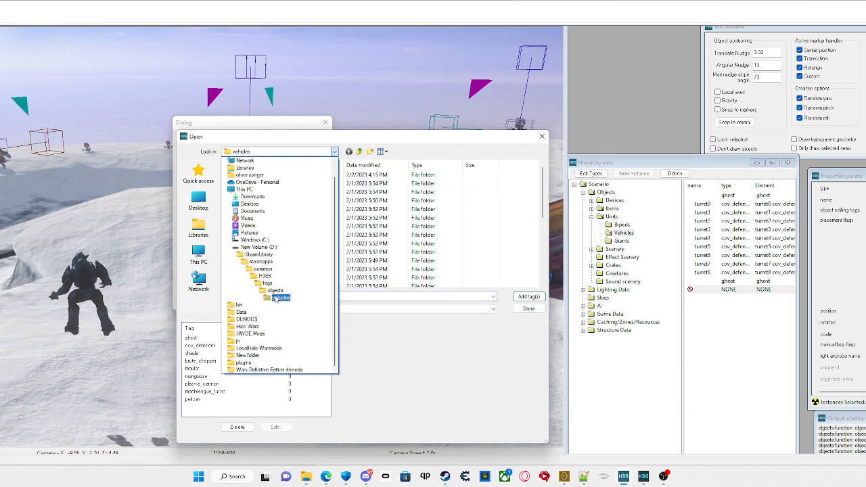
pyautogui.click(556, 201)
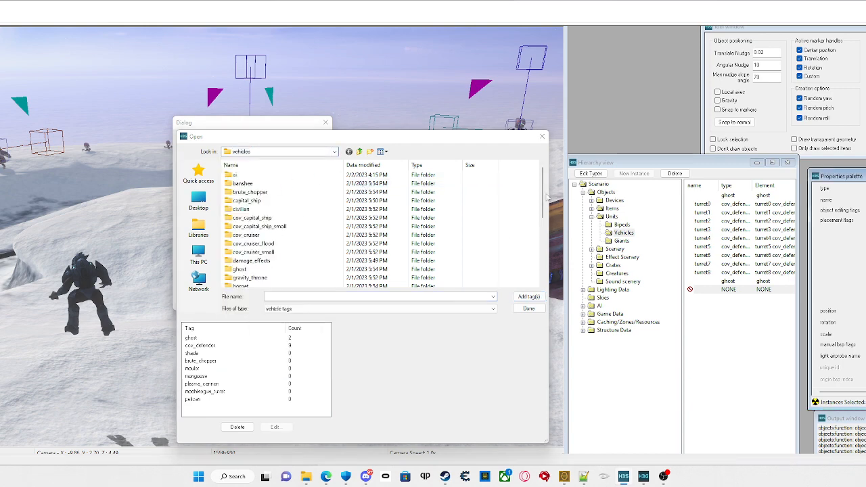
pyautogui.moveTo(547, 194); pyautogui.dragTo(568, 262)
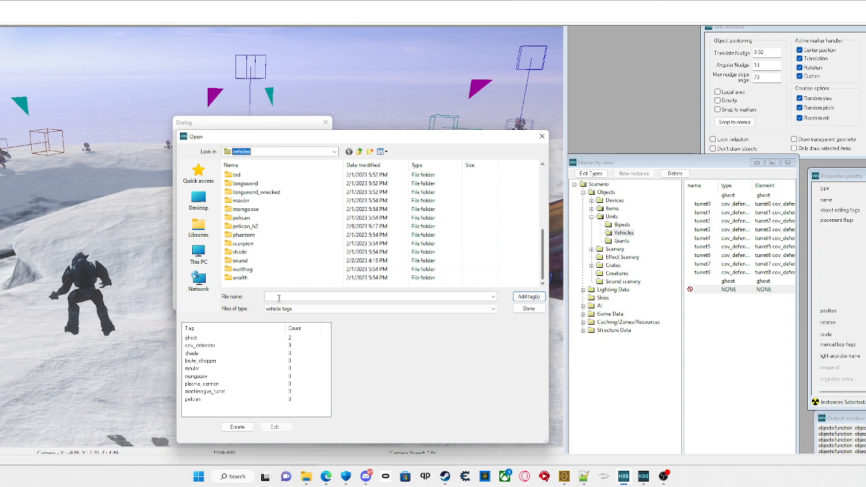
pyautogui.click(245, 243)
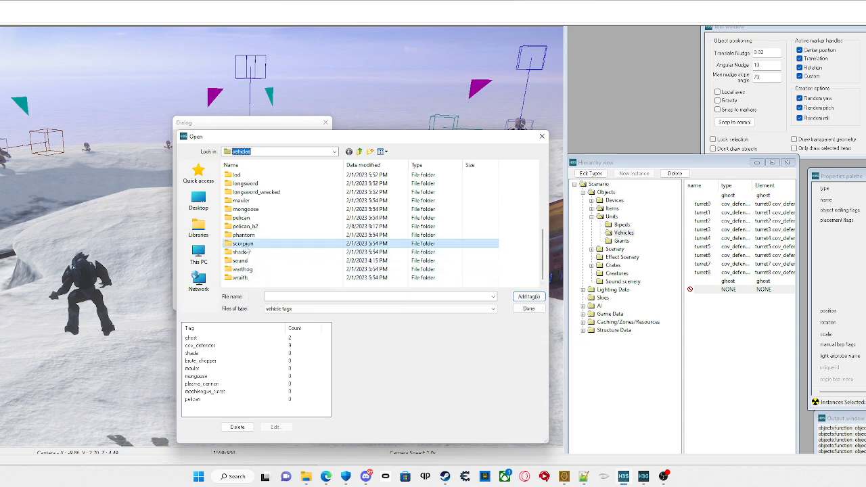
pyautogui.doubleClick(246, 245)
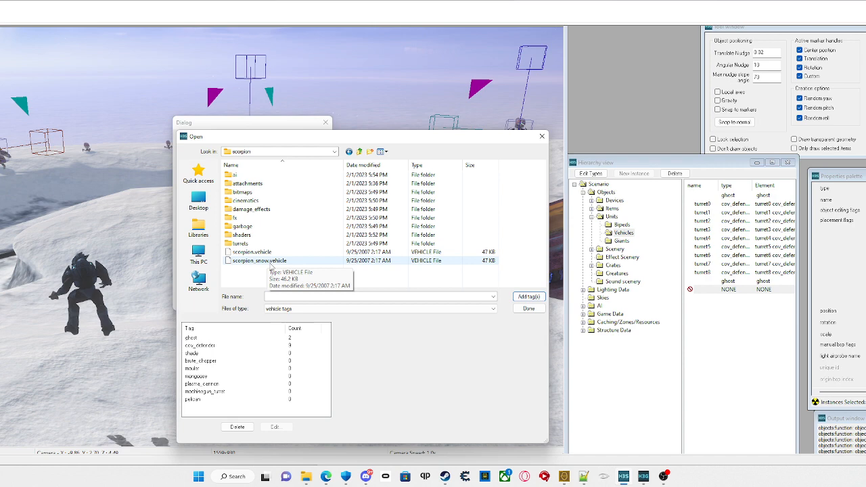
# Step: Add the scorpion.vehicle tag instead of scorpion_snow.vehicle and close the type dialogs
pyautogui.click(271, 261)
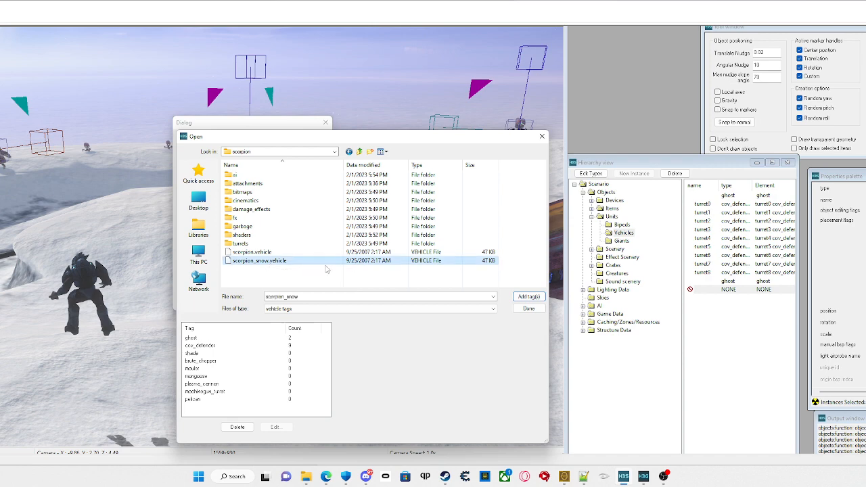
pyautogui.click(291, 252)
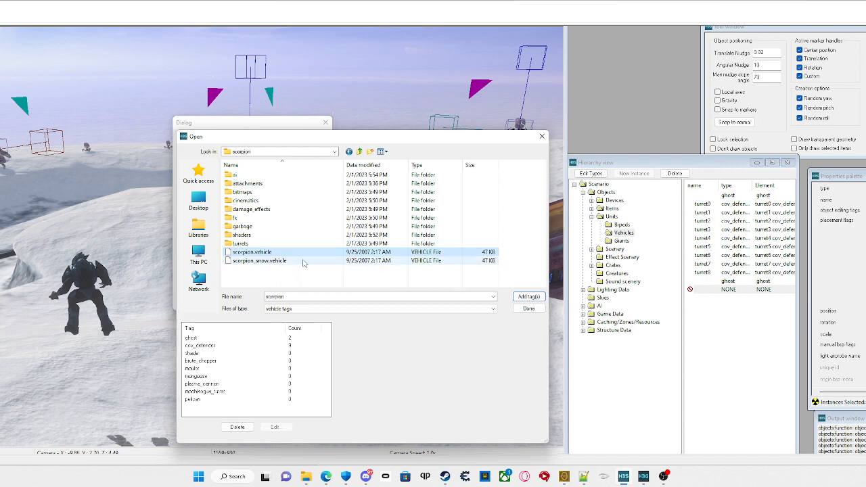
pyautogui.click(527, 296)
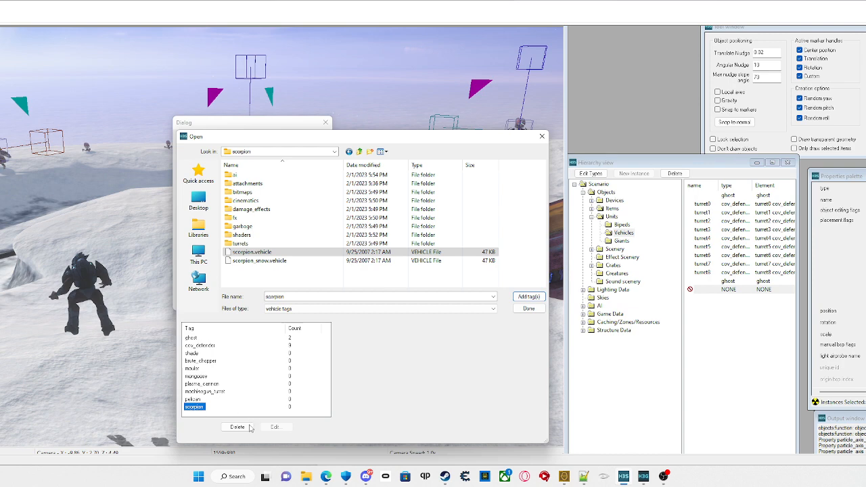
pyautogui.click(535, 308)
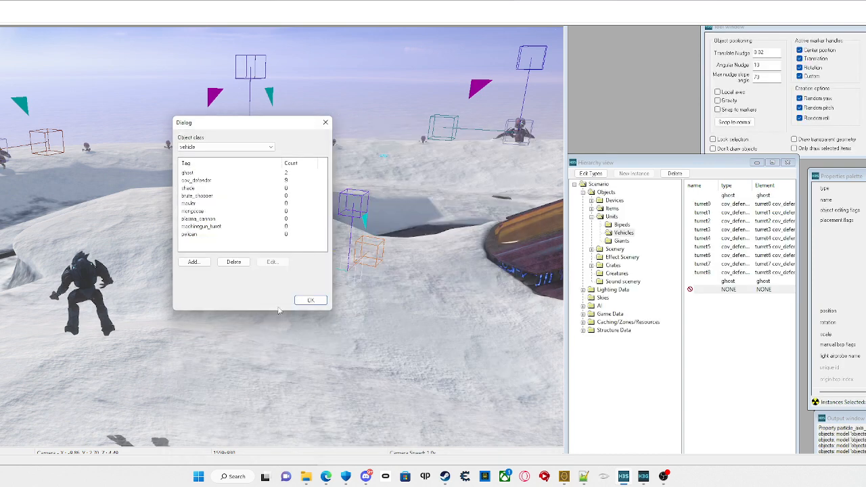
pyautogui.click(309, 301)
# Step: Set the untyped vehicle instance's type to mauler and bring the camera around to view it on the snow
pyautogui.click(730, 290)
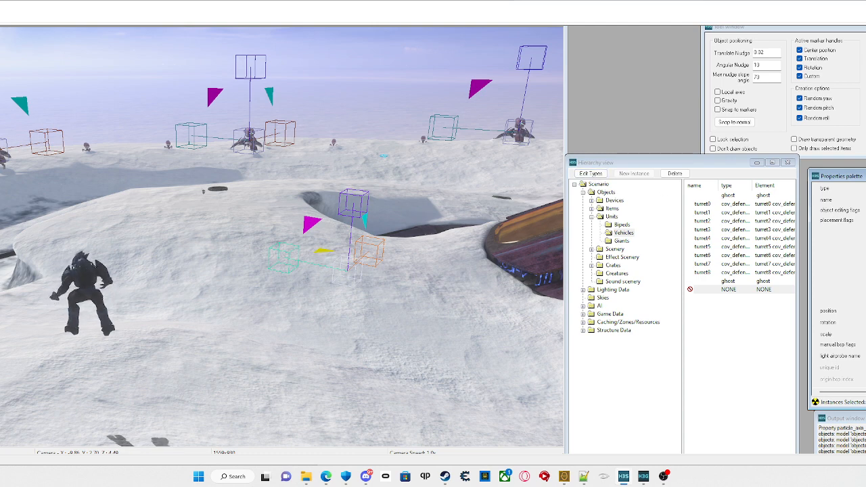
pyautogui.press('w')
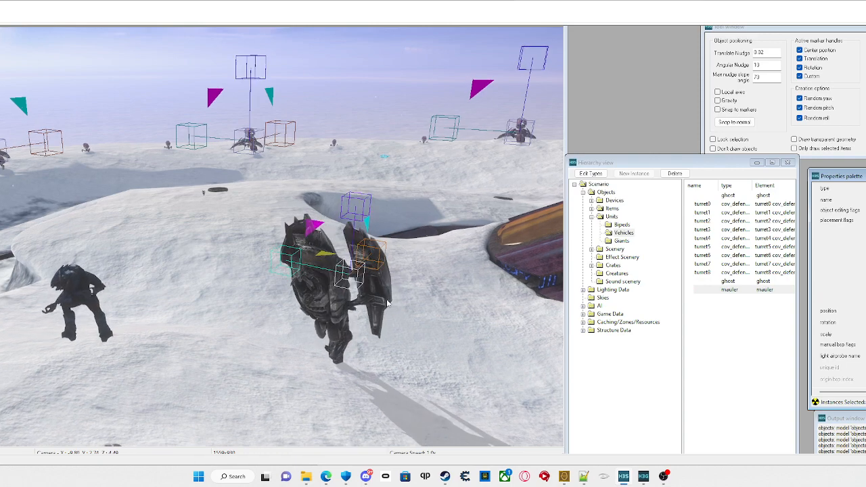
pyautogui.press('w')
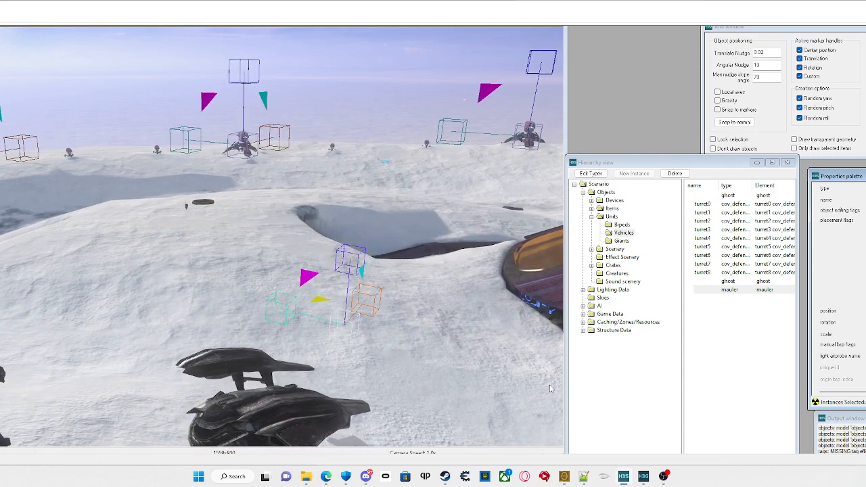
pyautogui.press('d')
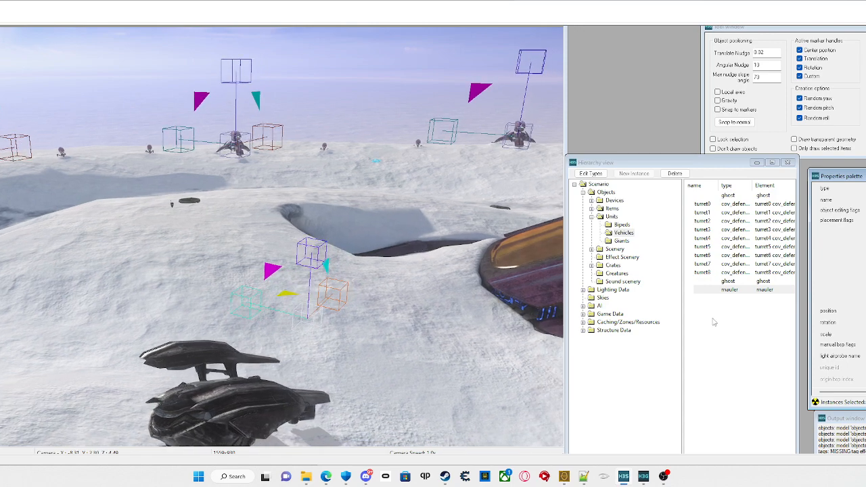
pyautogui.press('a')
pyautogui.press('f')
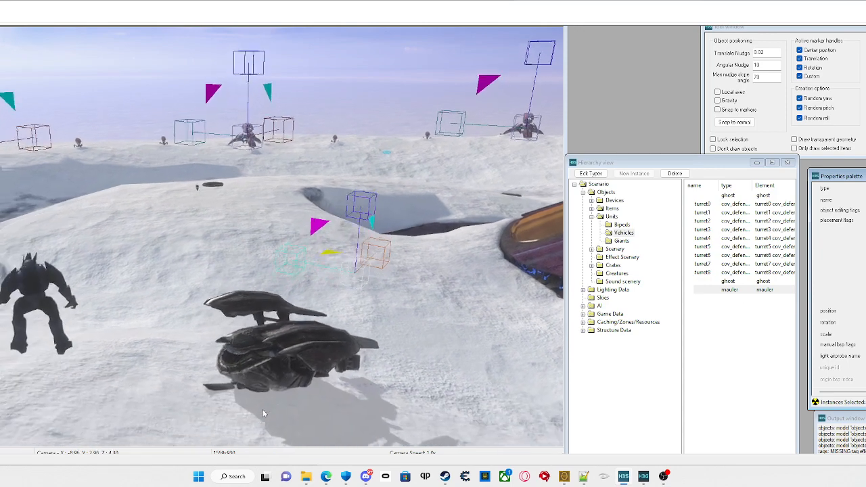
pyautogui.press('w')
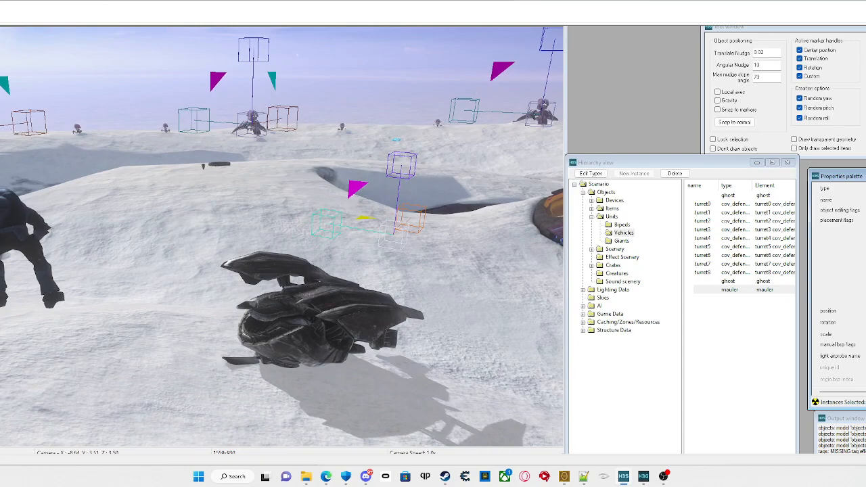
# Step: Try the pelican type on the placed vehicle, back the camera away to view it, and return the type to mauler
pyautogui.press('Down')
pyautogui.press('Down')
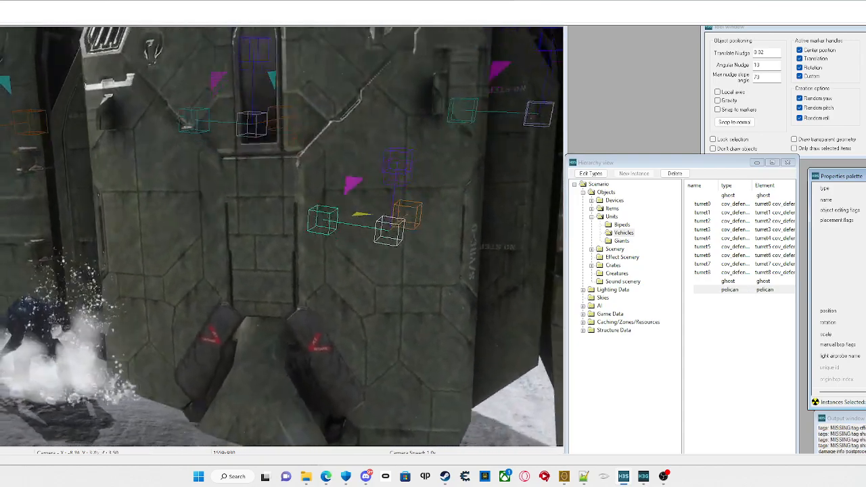
pyautogui.press('s')
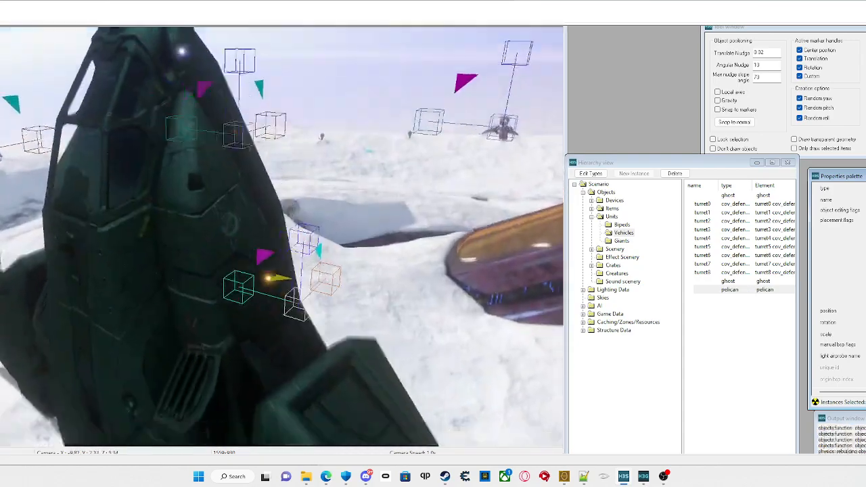
pyautogui.press('s')
pyautogui.press('d')
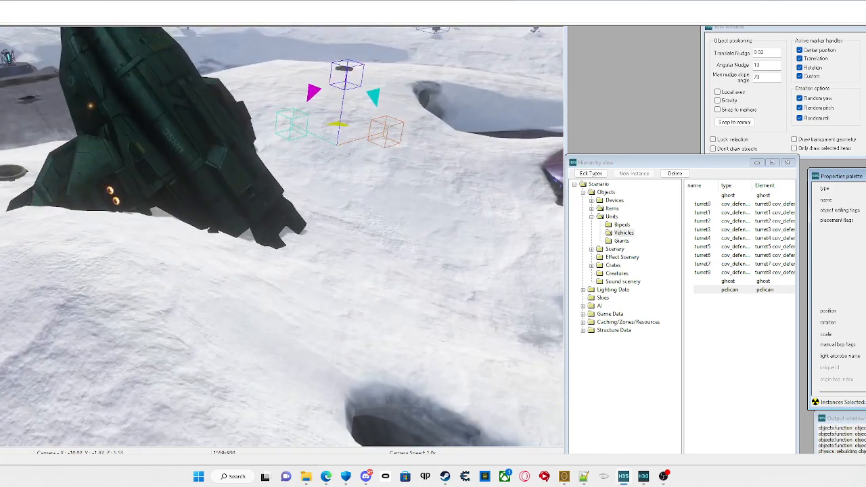
pyautogui.press('Up')
pyautogui.press('Up')
# Step: Fly the camera around the placed mauler to examine it and its marker handles
pyautogui.press('w')
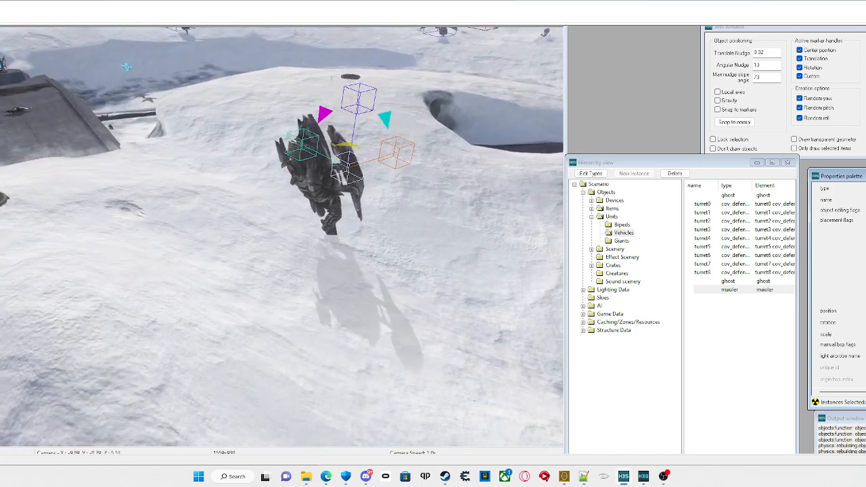
pyautogui.press('w')
pyautogui.press('a')
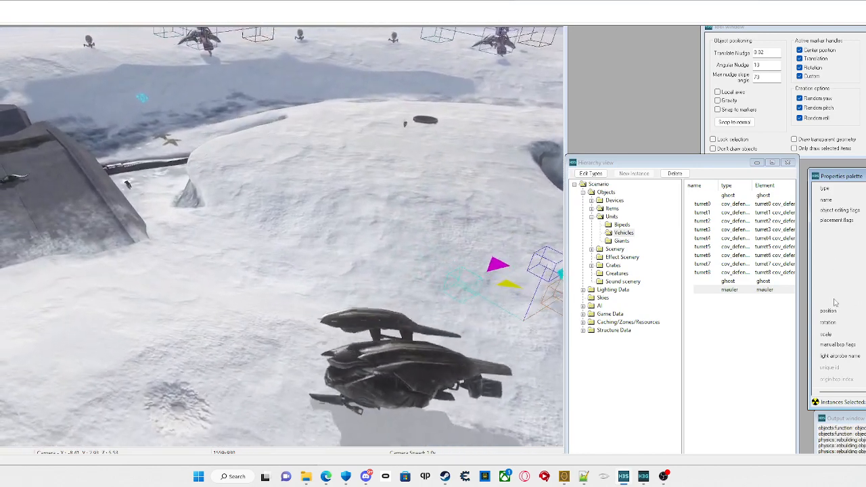
pyautogui.press('s')
pyautogui.press('s')
pyautogui.press('d')
pyautogui.press('d')
pyautogui.press('w')
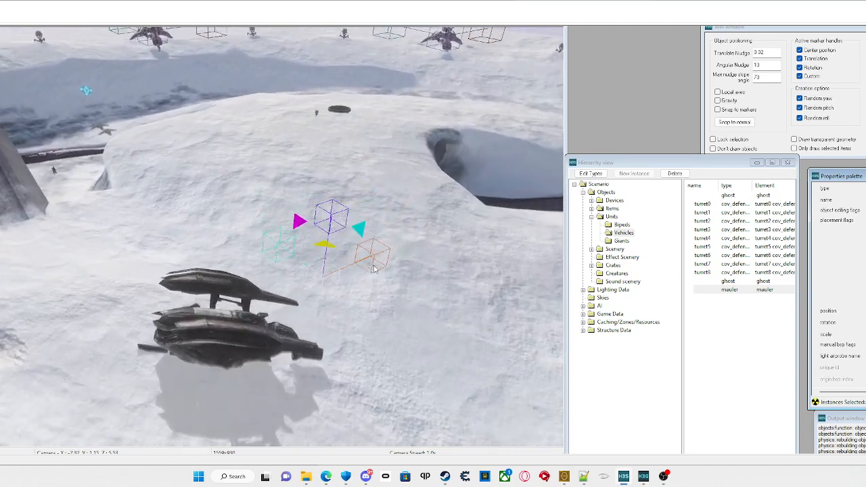
pyautogui.press('s')
pyautogui.press('d')
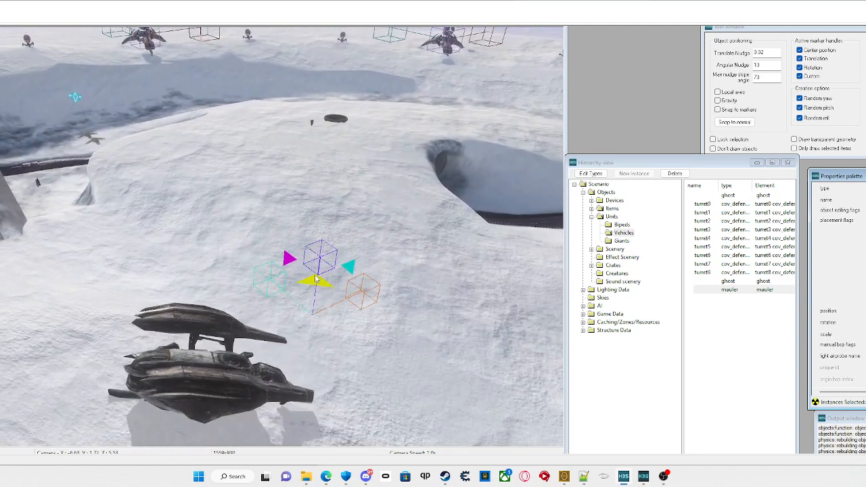
# Step: Rotate the mauler slightly with its yellow rotation handle
pyautogui.click(350, 288)
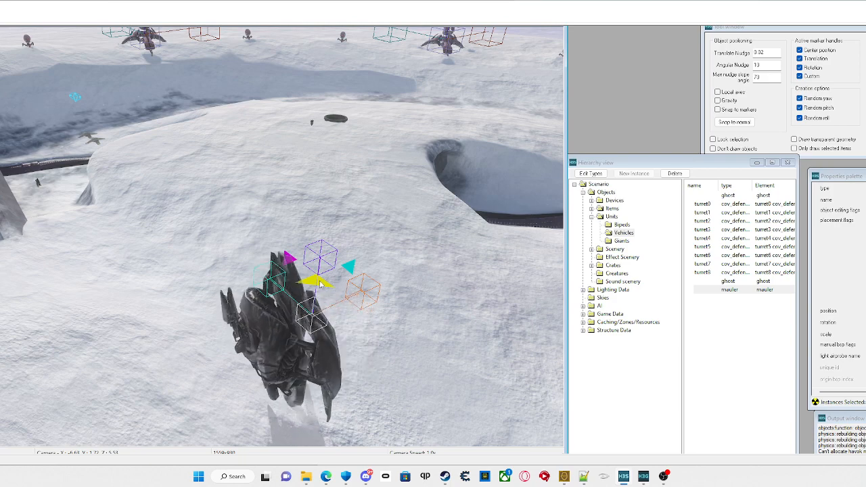
pyautogui.moveTo(320, 283); pyautogui.dragTo(336, 280)
pyautogui.click(309, 315)
pyautogui.press('w')
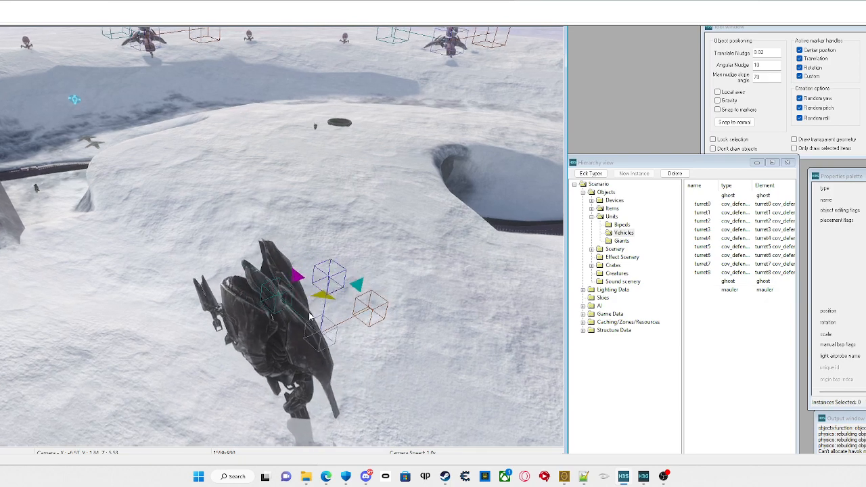
# Step: Move the mauler by its center handle farther across the snow hill, near the round hatch
pyautogui.moveTo(320, 343); pyautogui.dragTo(357, 149)
pyautogui.press('s')
pyautogui.moveTo(353, 85); pyautogui.dragTo(361, 27)
pyautogui.press('w')
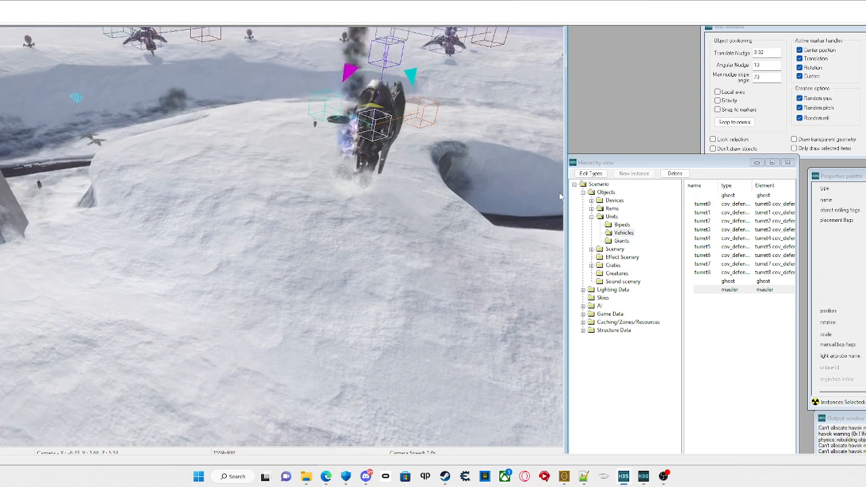
pyautogui.press('w')
pyautogui.press('d')
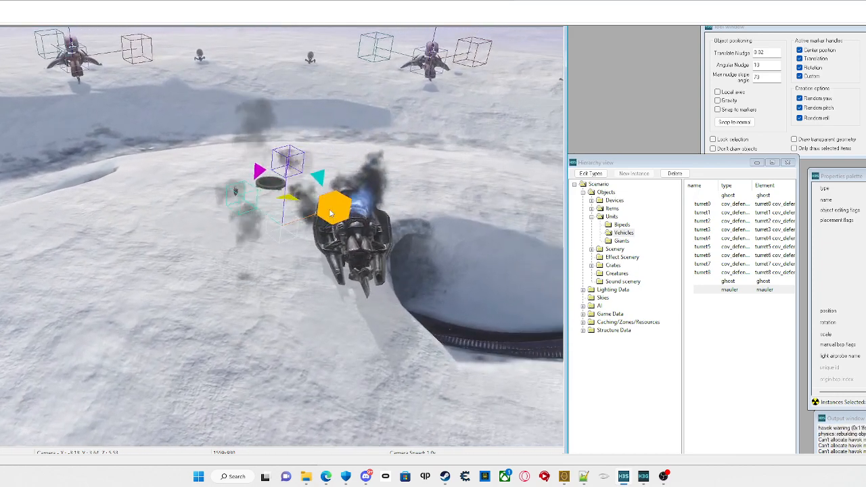
# Step: Shift the mauler along the ground with its orange and green axis handles
pyautogui.moveTo(330, 212)
pyautogui.mouseDown()
pyautogui.moveTo(313, 217)
pyautogui.moveTo(321, 214)
pyautogui.mouseUp()
pyautogui.press('w')
pyautogui.press('a')
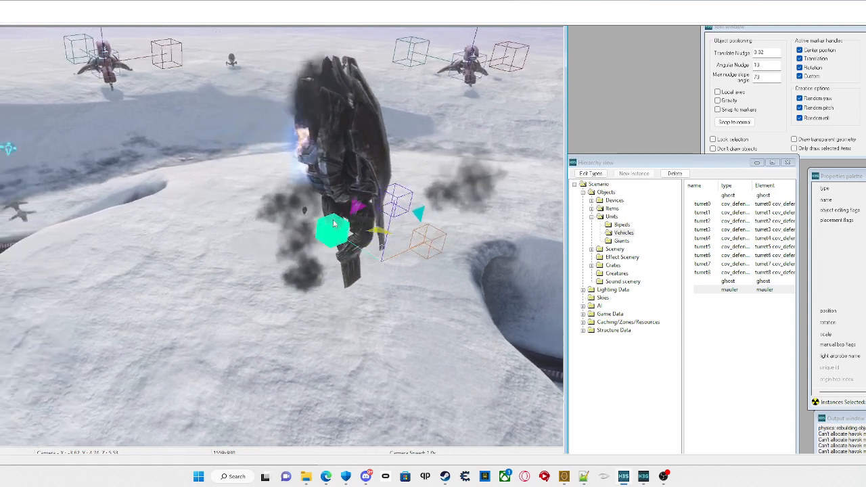
pyautogui.press('a')
# Step: Deselect the mauler and collapse the Units branch in the Hierarchy view
pyautogui.click(742, 320)
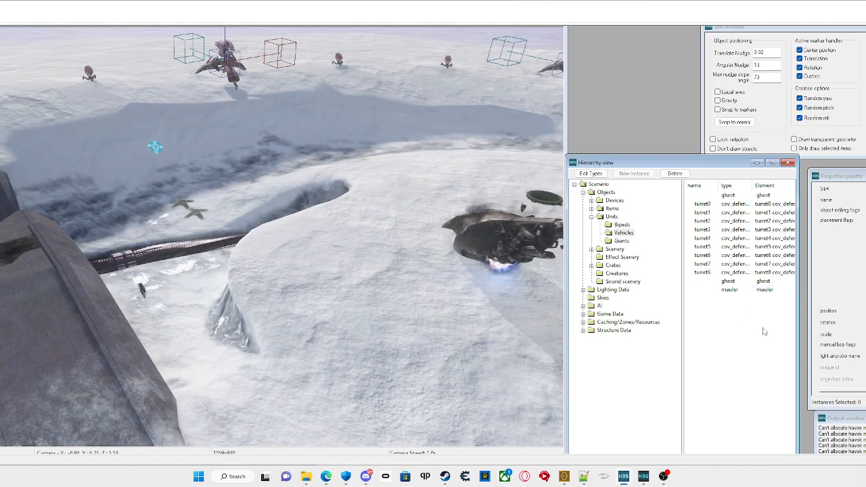
pyautogui.doubleClick(611, 216)
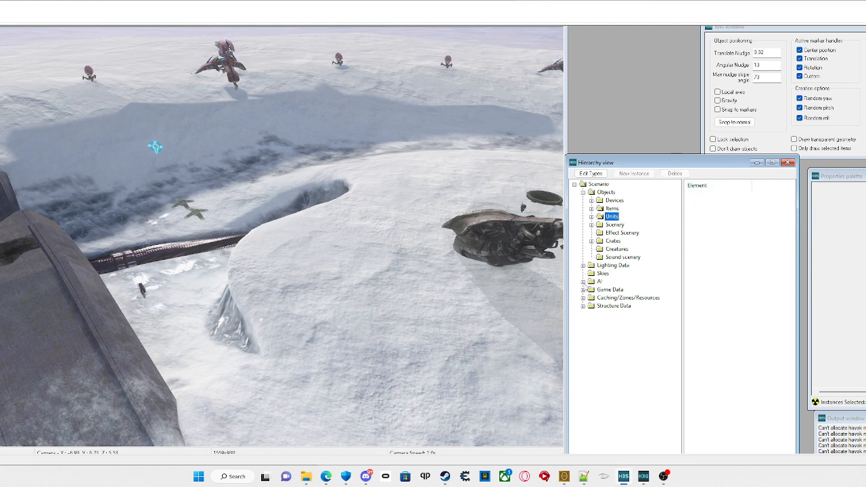
# Step: Expand the AI and Squads branches of the hierarchy and add a new squad instance under Squads
pyautogui.click(583, 281)
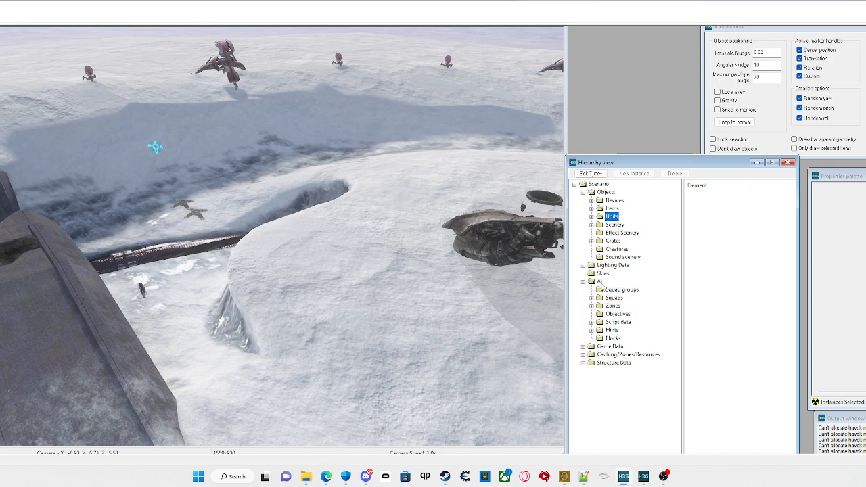
pyautogui.click(599, 281)
pyautogui.moveTo(808, 198); pyautogui.dragTo(798, 196)
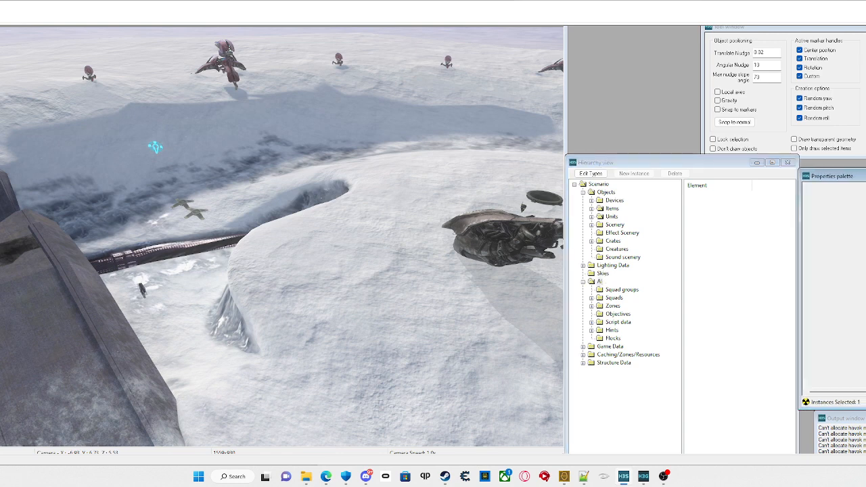
pyautogui.click(601, 282)
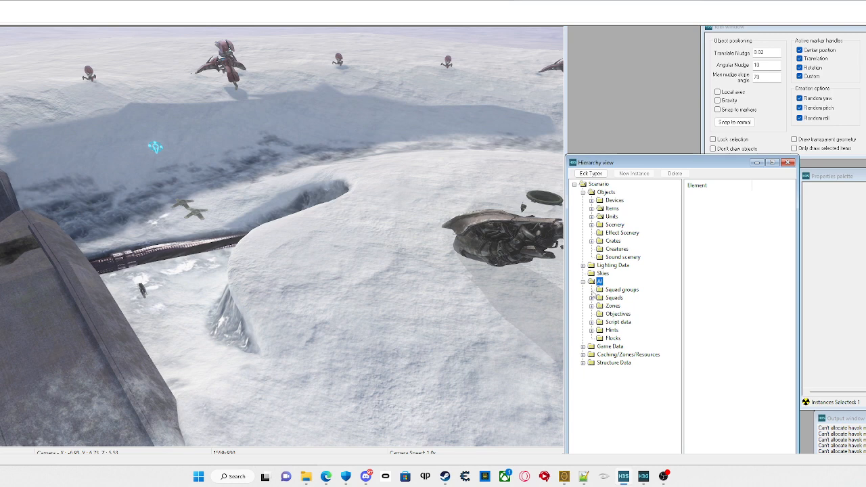
pyautogui.click(591, 298)
pyautogui.click(614, 298)
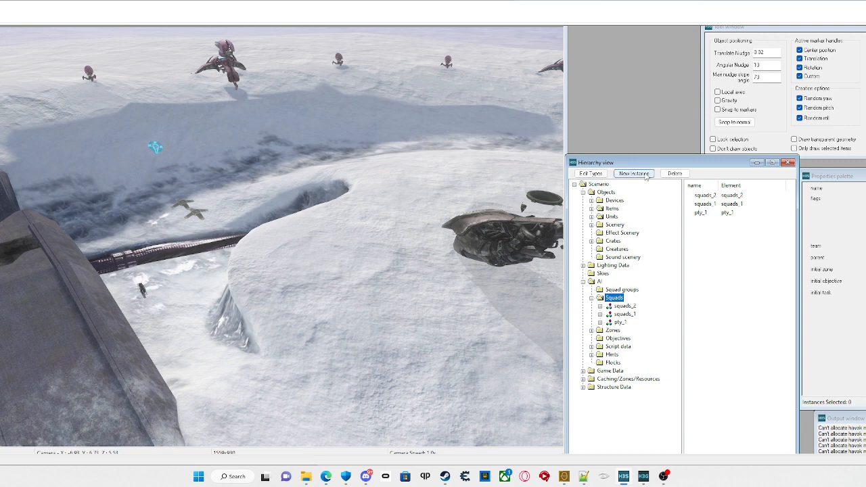
pyautogui.click(635, 174)
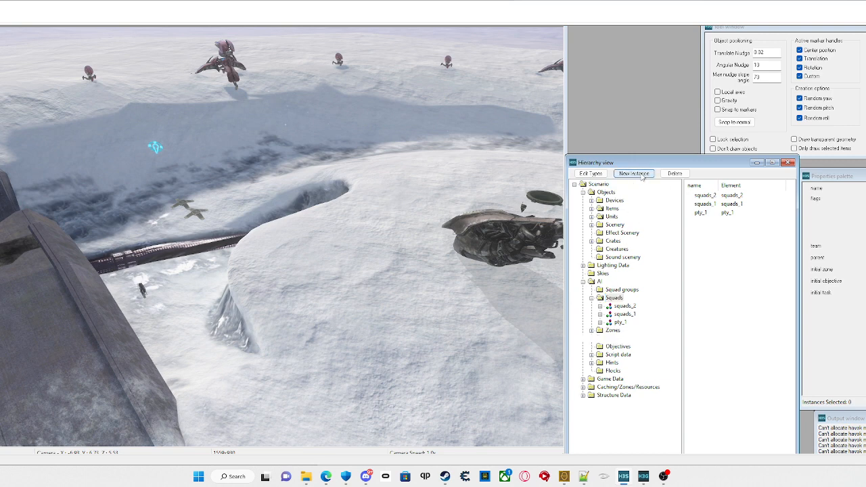
# Step: Expand squads_3 and add two new fire team instances to its Fire teams folder
pyautogui.click(618, 331)
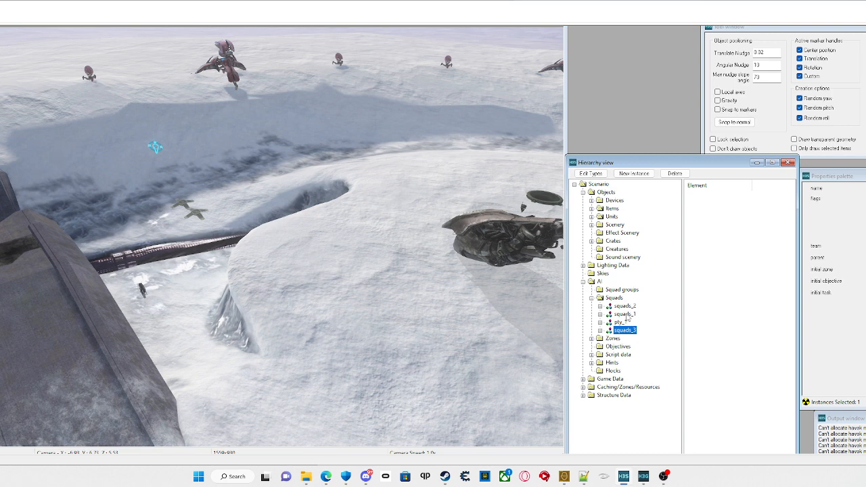
pyautogui.click(600, 331)
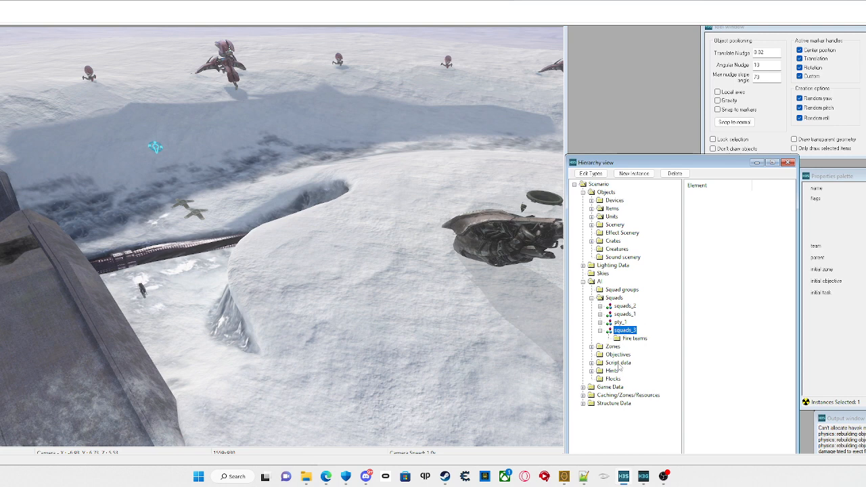
pyautogui.click(630, 339)
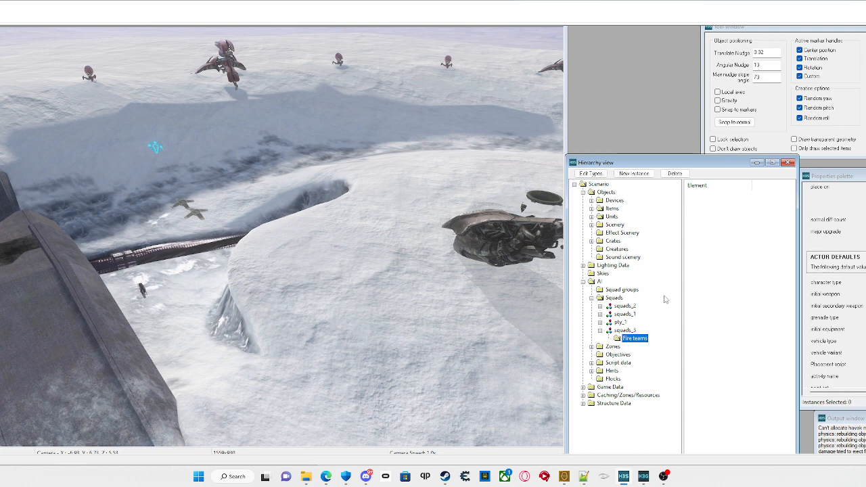
pyautogui.click(626, 174)
pyautogui.click(626, 174)
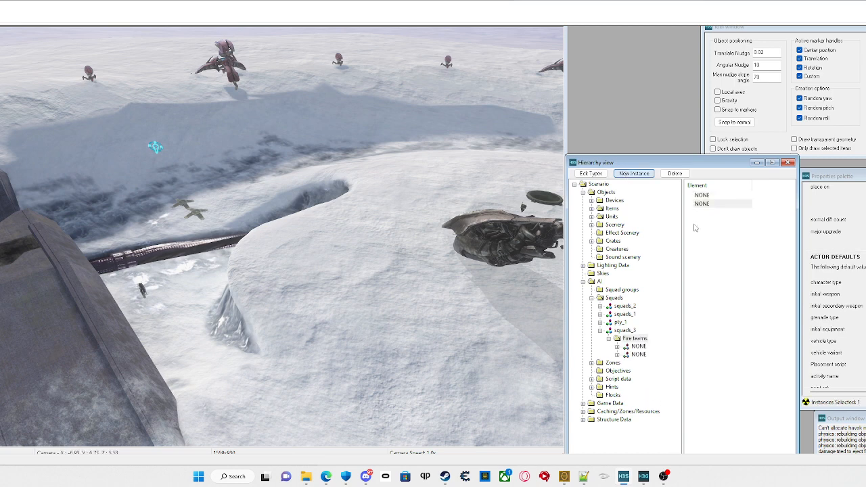
# Step: Select the first NONE fire team of squads_3 and place a starting location for it on the snow hill beside the mauler
pyautogui.click(638, 353)
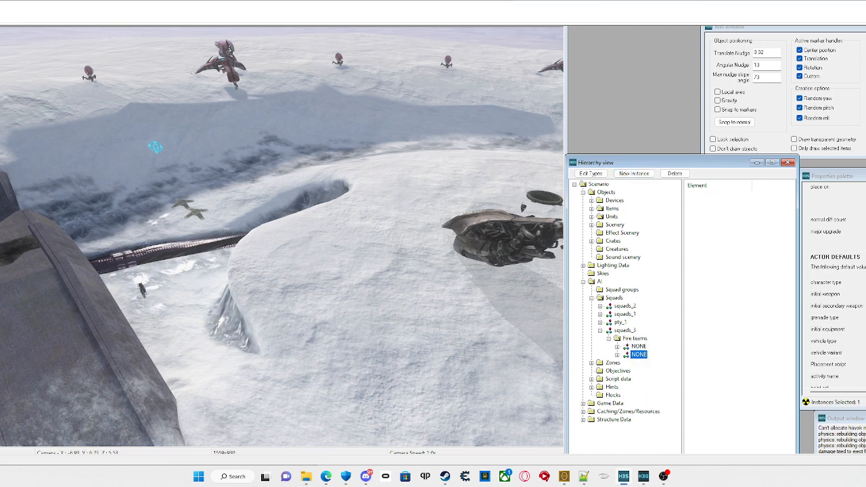
pyautogui.keyDown('ctrl'); pyautogui.click(638, 347); pyautogui.keyUp('ctrl')
pyautogui.press('a')
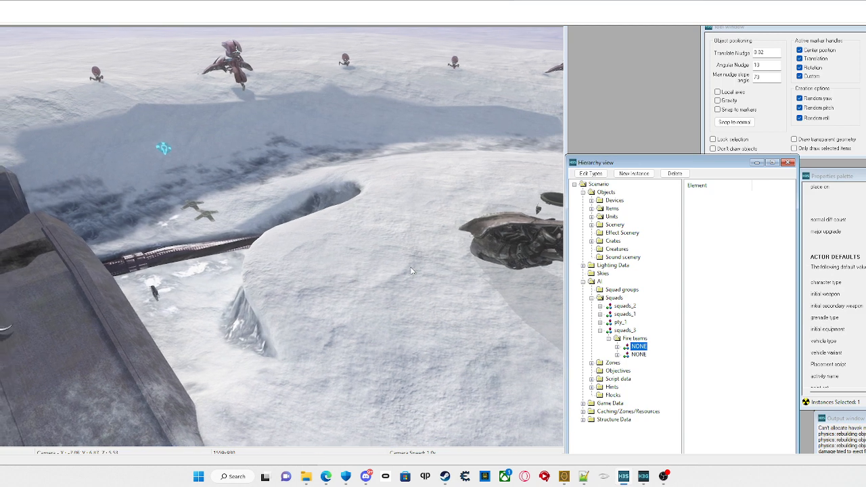
pyautogui.rightClick(426, 273)
pyautogui.press('s')
pyautogui.press('w')
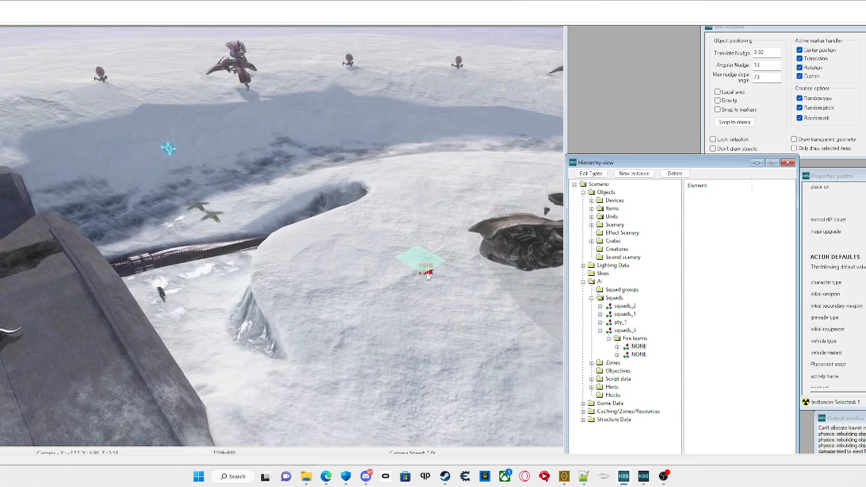
pyautogui.press('d')
pyautogui.press('d')
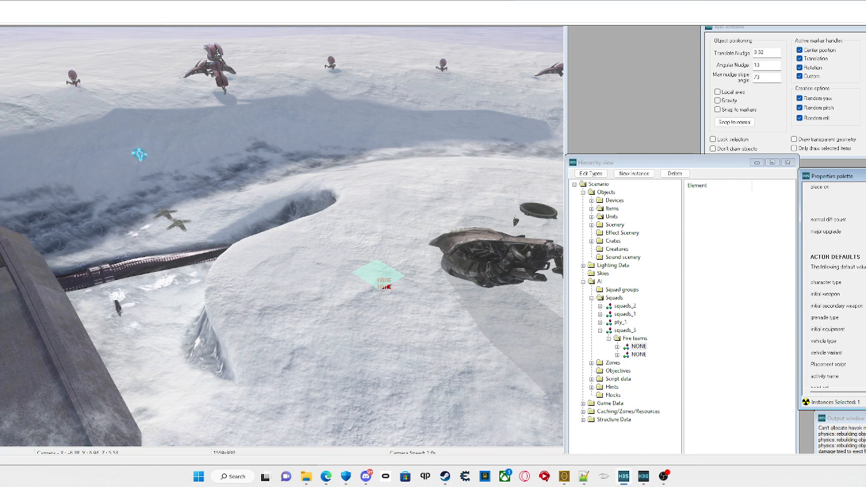
pyautogui.press('a')
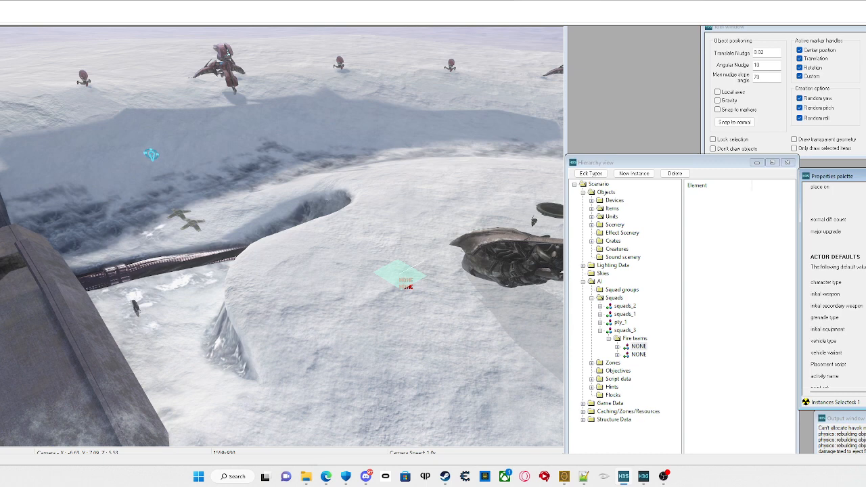
# Step: Open the object types editor, set the object class to character, and open the file browser for adding character tags
pyautogui.click(595, 173)
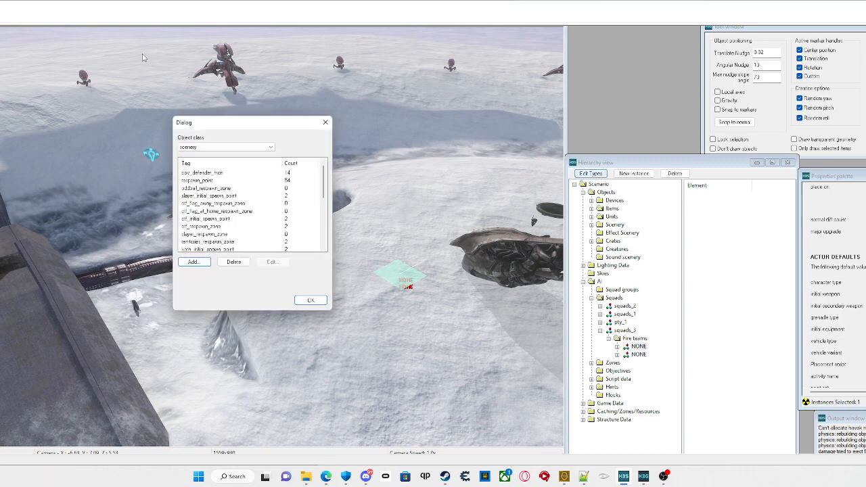
pyautogui.click(210, 146)
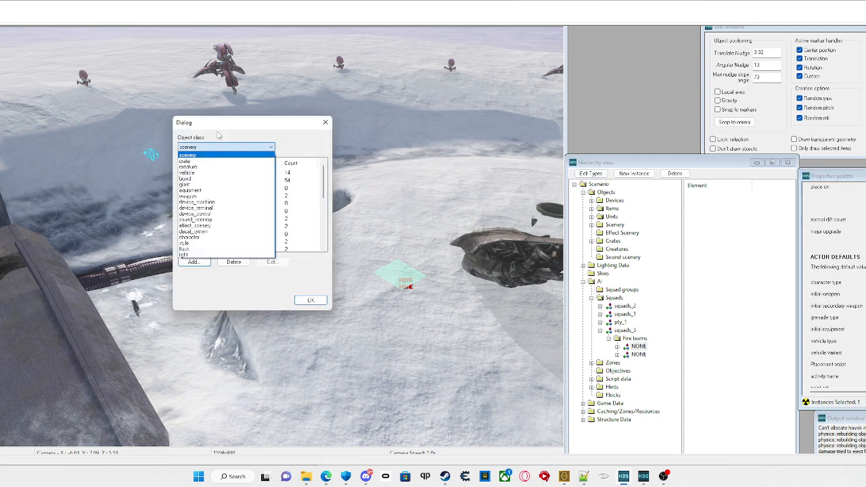
pyautogui.press('Down')
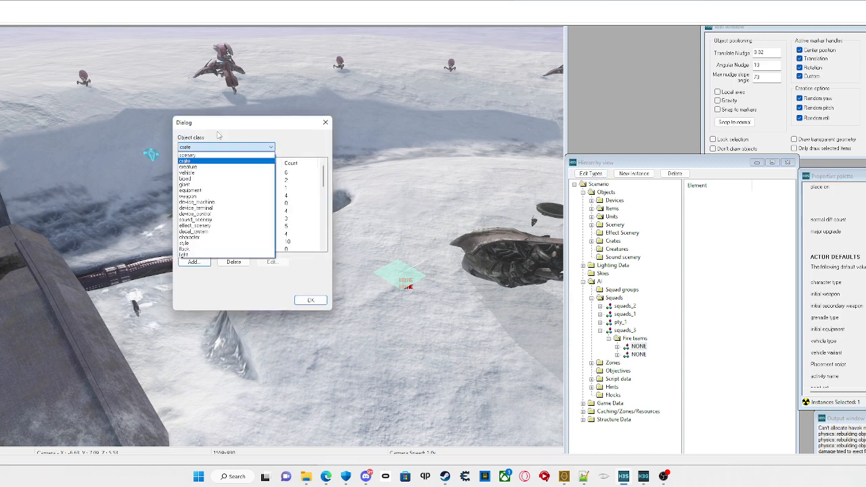
pyautogui.click(202, 238)
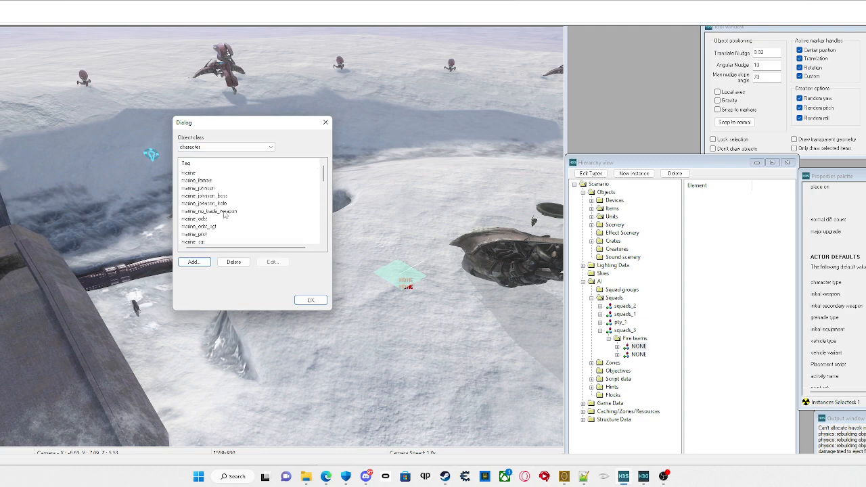
pyautogui.click(194, 261)
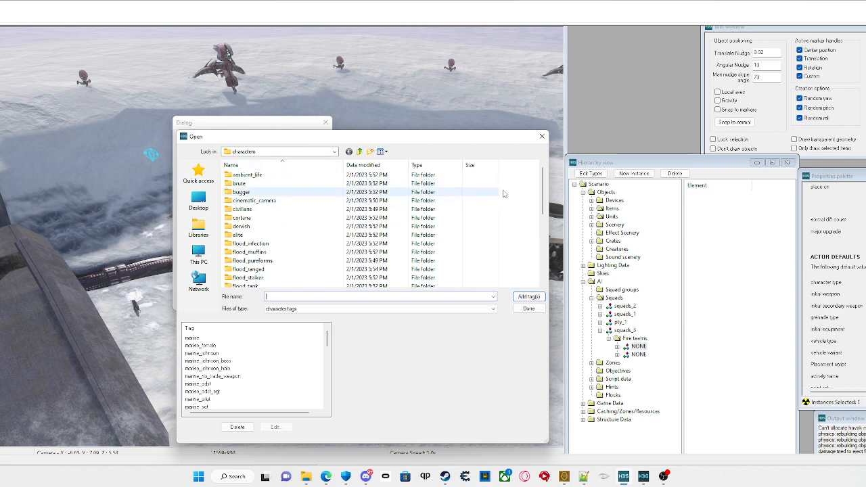
# Step: Look through the character tag folders, including flood_infection, and close the browser without adding a tag
pyautogui.click(291, 245)
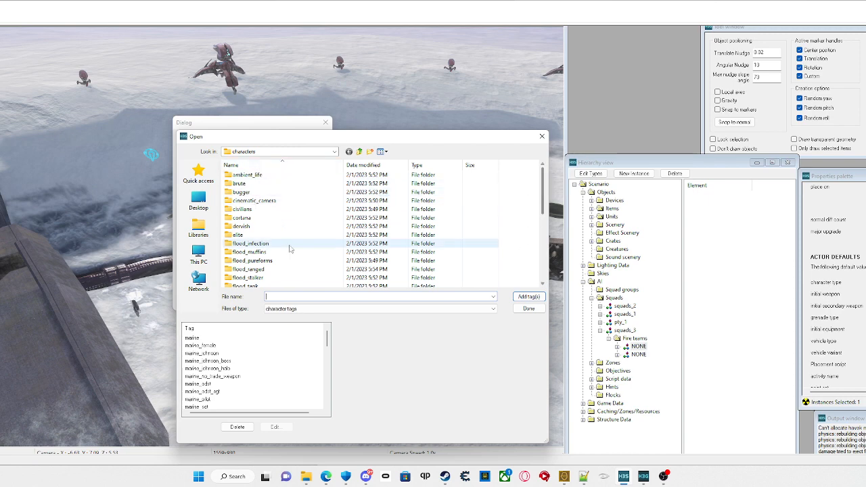
pyautogui.doubleClick(258, 245)
pyautogui.click(277, 151)
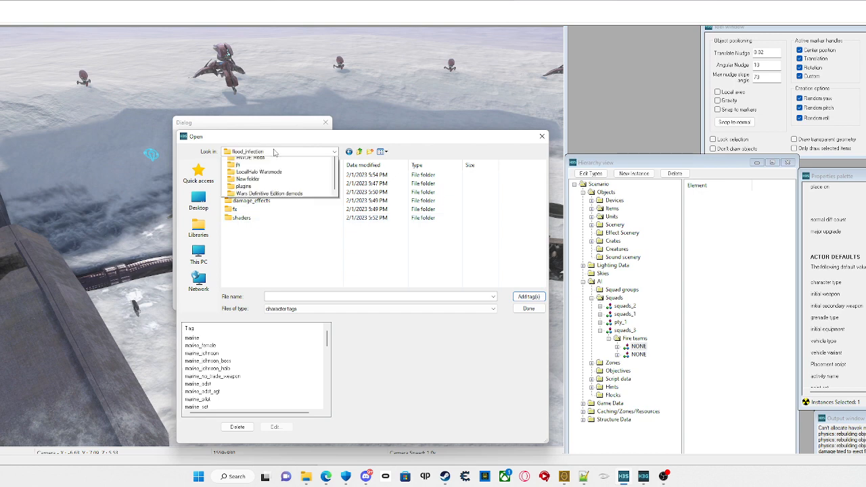
pyautogui.click(283, 291)
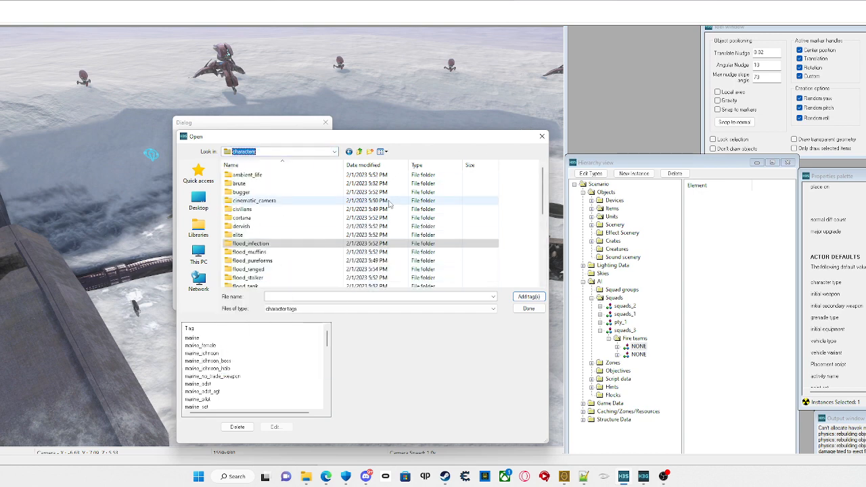
pyautogui.moveTo(545, 203); pyautogui.dragTo(549, 287)
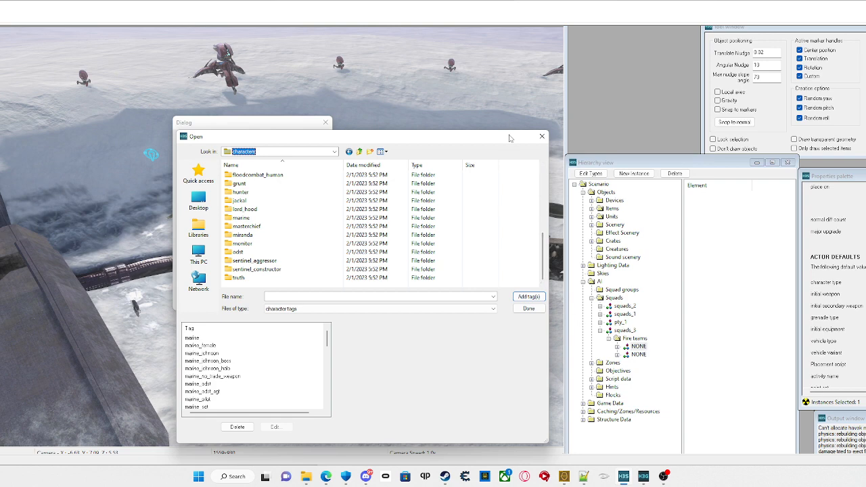
pyautogui.click(520, 306)
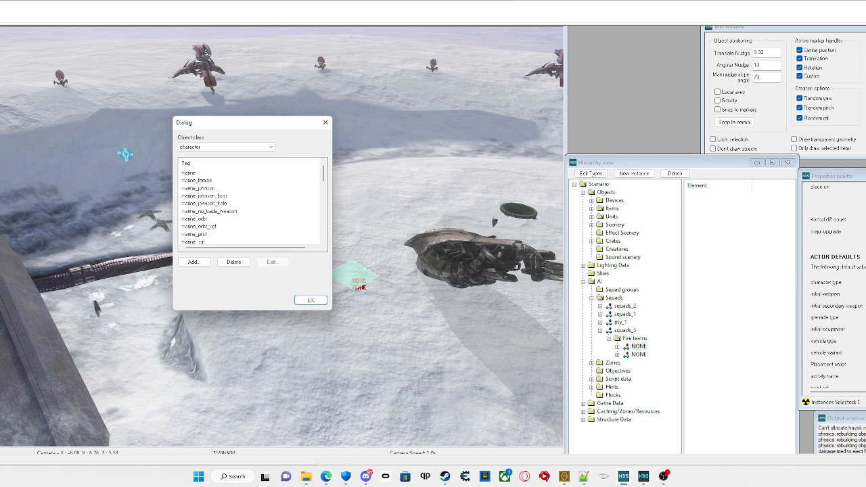
# Step: Set the first fire team's character type to brute and its initial weapon to needler
pyautogui.press('Return')
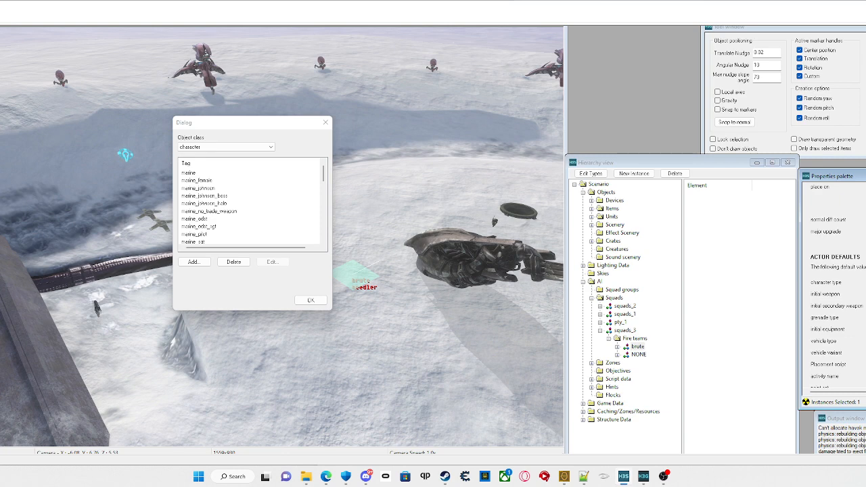
# Step: Fly the camera around the ramp structure and snow hill to examine the area around the brute's starting location
pyautogui.press('a')
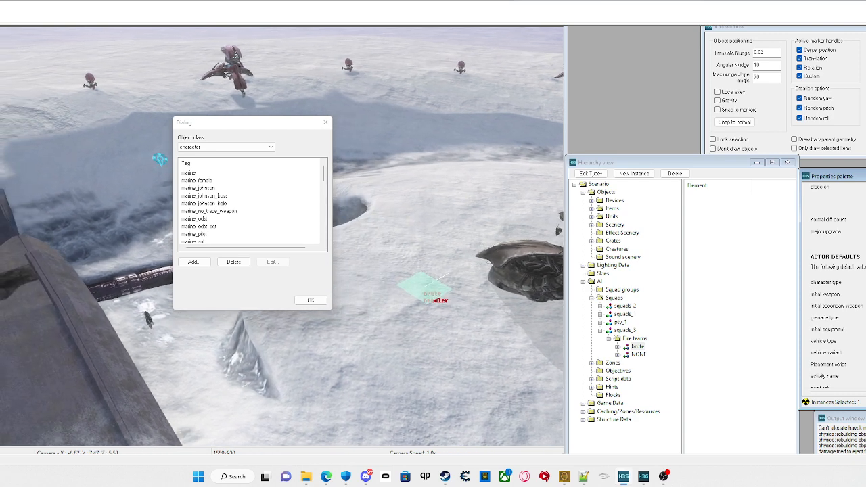
pyautogui.press('a')
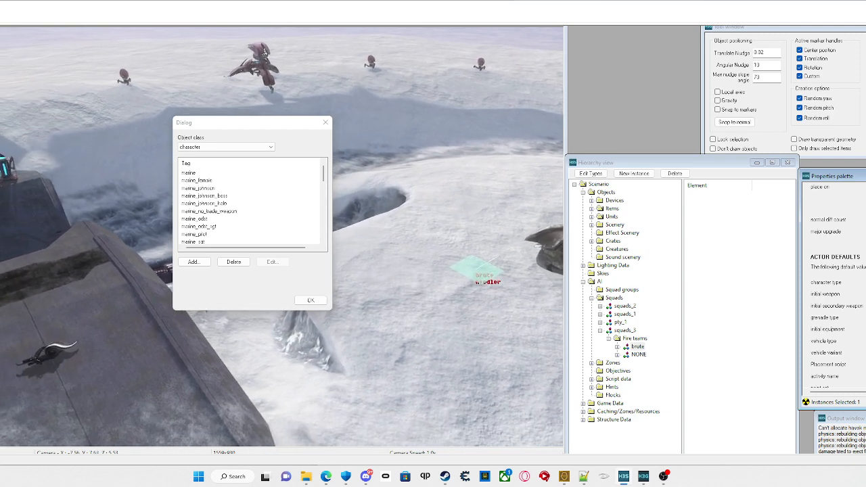
pyautogui.press('a')
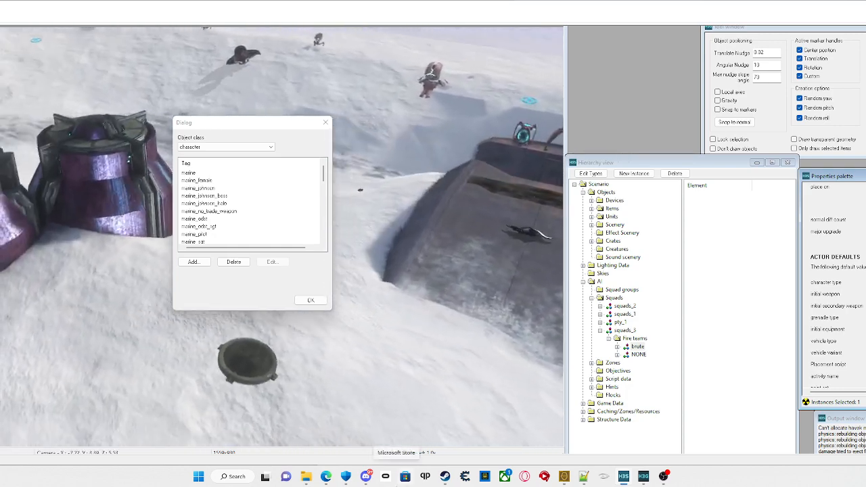
pyautogui.press('w')
pyautogui.press('r')
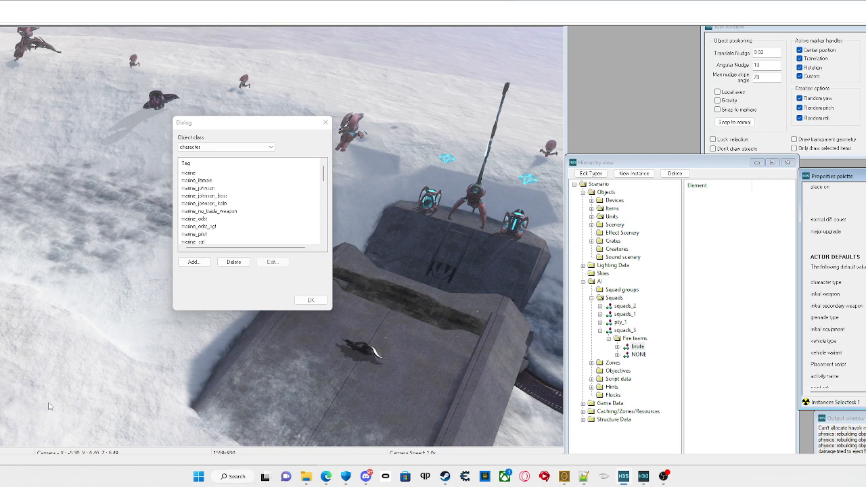
pyautogui.press('d')
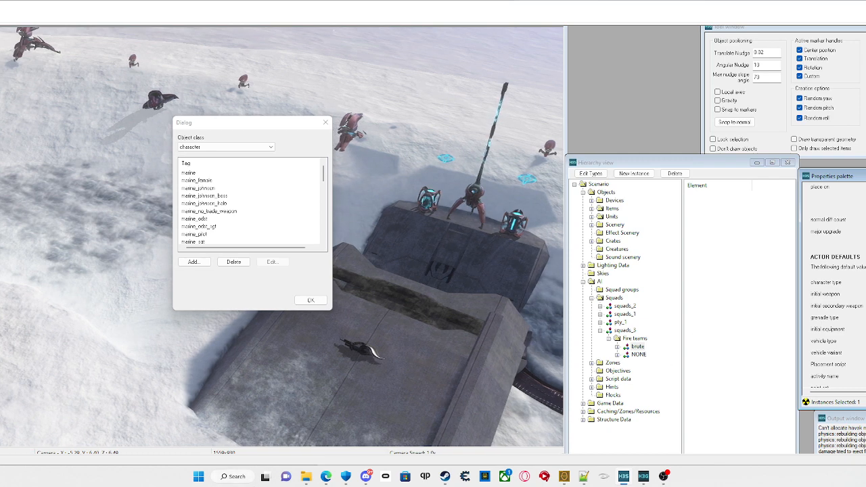
pyautogui.press('w')
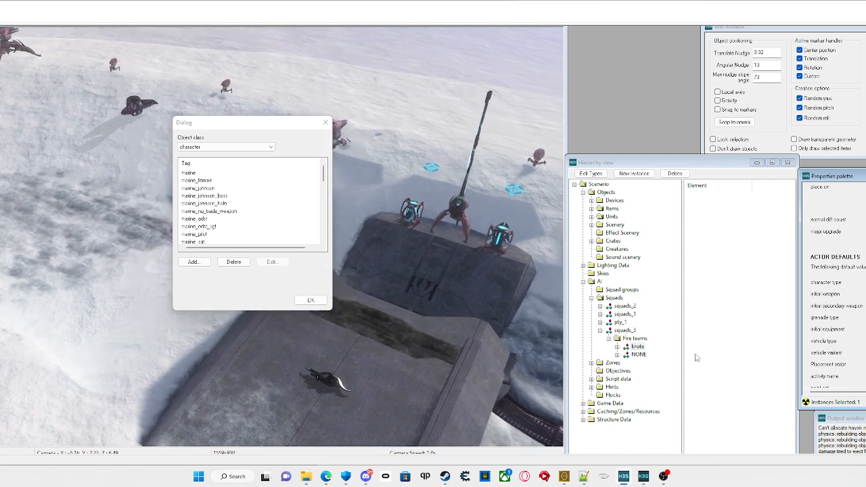
pyautogui.press('s')
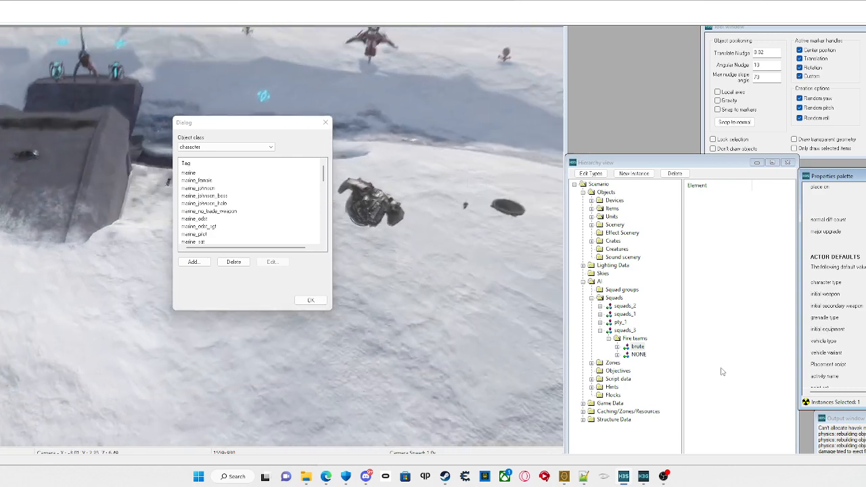
pyautogui.press('w')
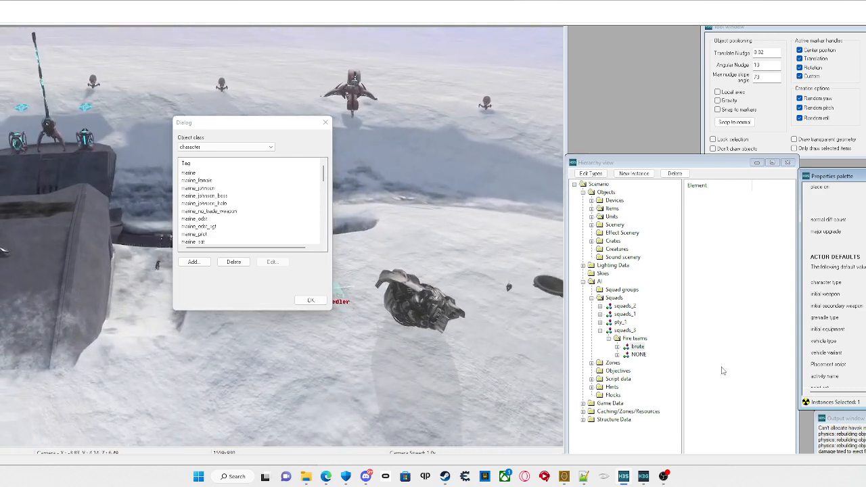
# Step: Close the object types editor and place the squads_3 squad so its brute spawns in the map
pyautogui.click(624, 329)
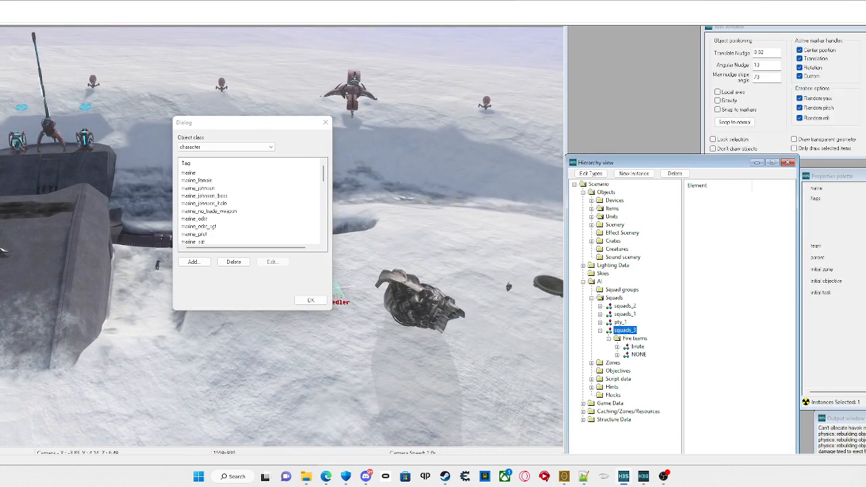
pyautogui.click(838, 189)
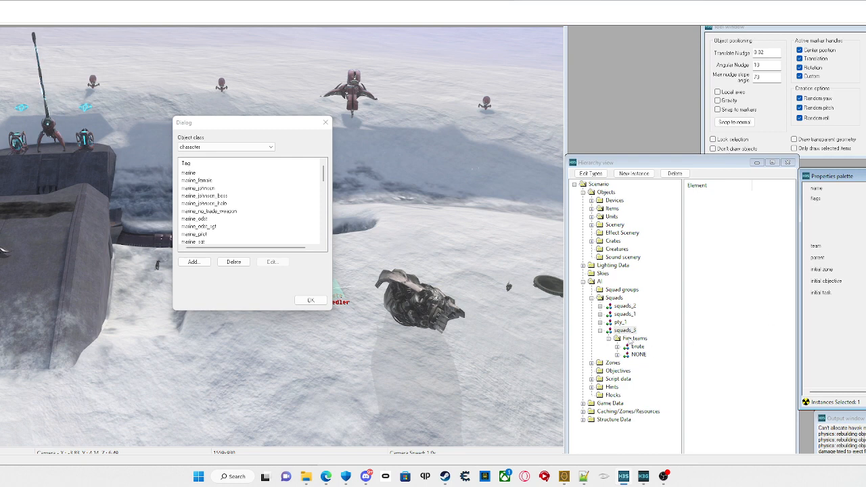
pyautogui.rightClick(631, 333)
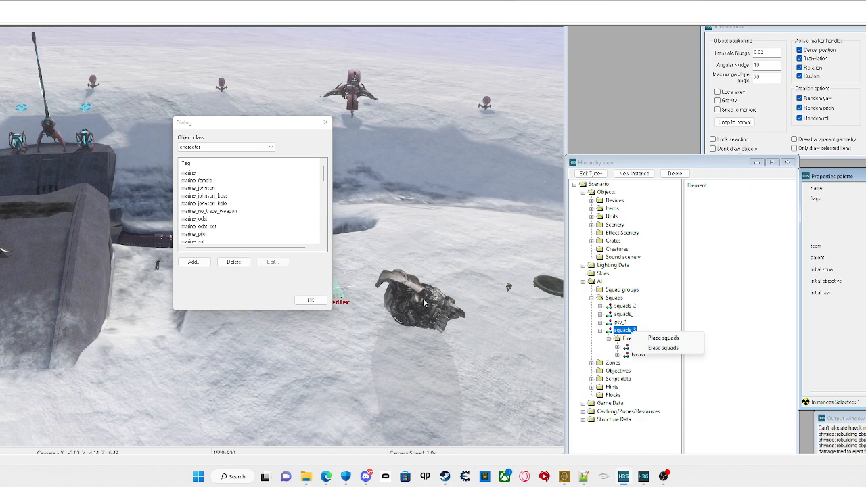
pyautogui.click(301, 303)
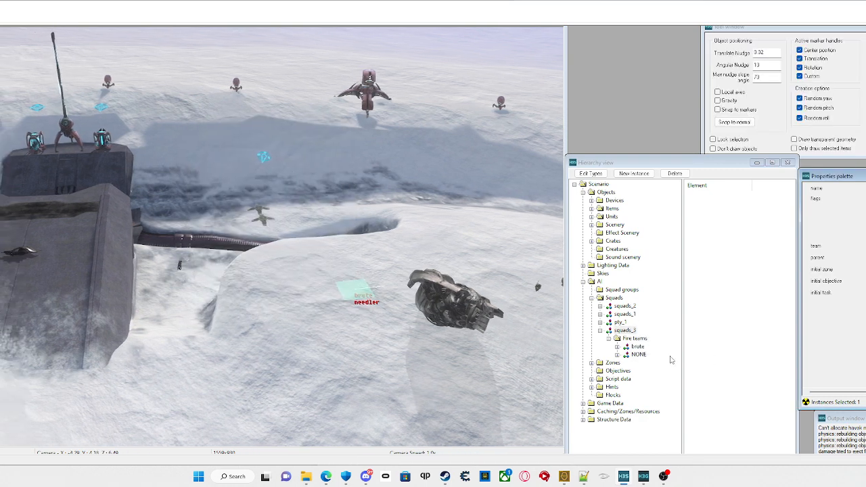
pyautogui.click(646, 346)
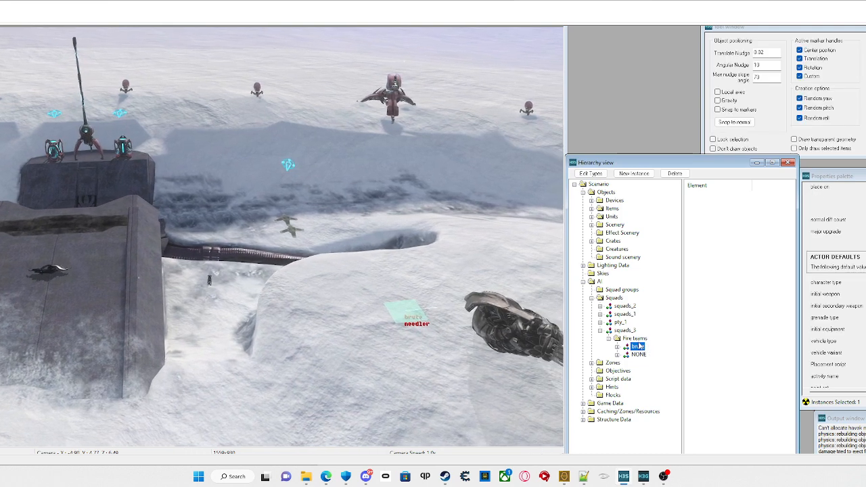
pyautogui.rightClick(629, 331)
pyautogui.click(663, 340)
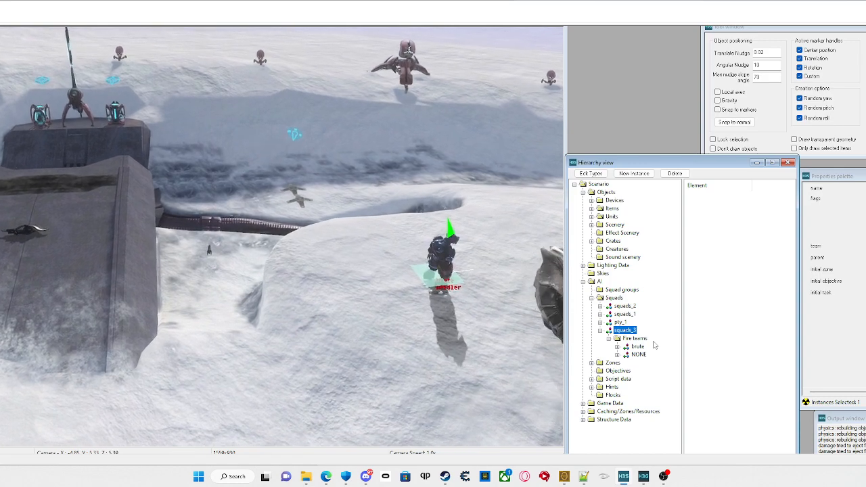
# Step: Fly the camera around the spawned brute to examine it from several sides and from a distance
pyautogui.press('w')
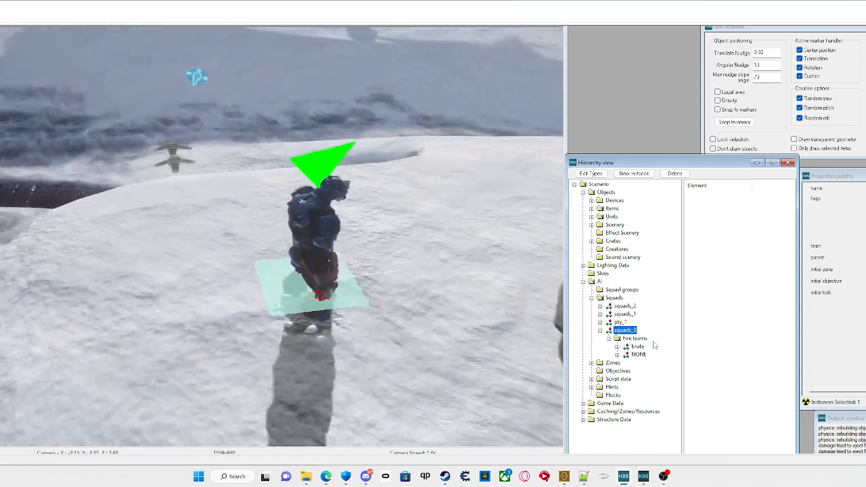
pyautogui.press('d')
pyautogui.press('w')
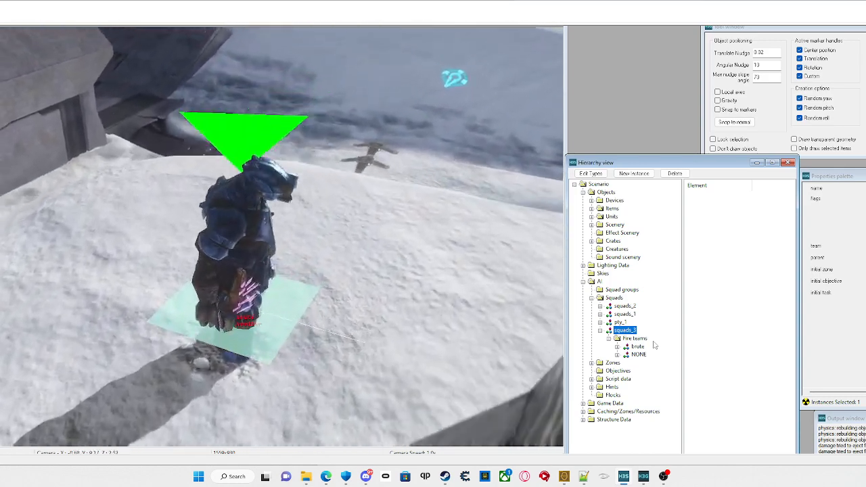
pyautogui.press('d')
pyautogui.press('s')
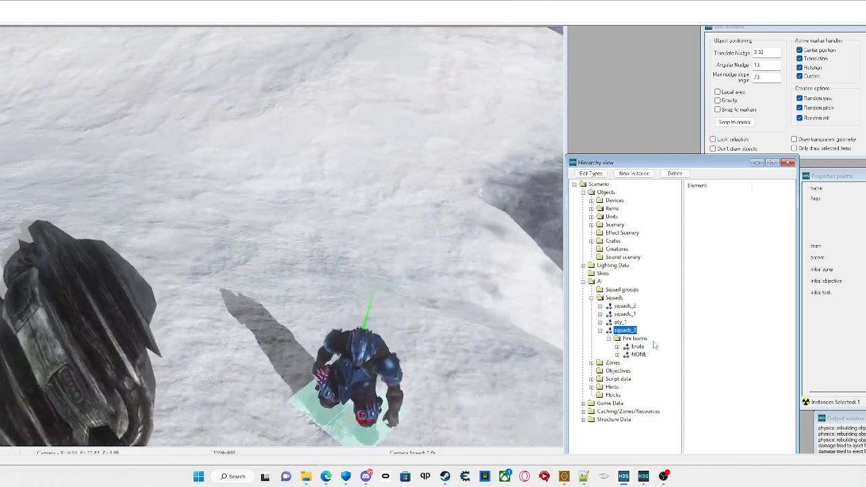
pyautogui.press('s')
pyautogui.press('d')
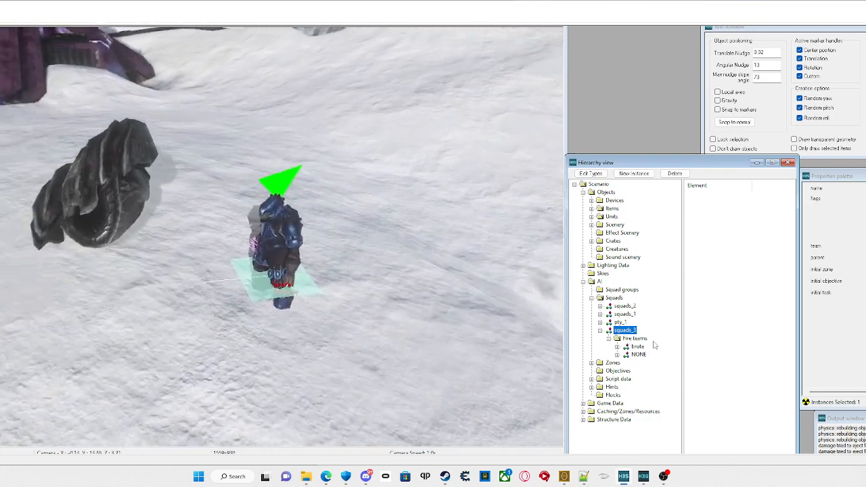
pyautogui.press('a')
pyautogui.press('w')
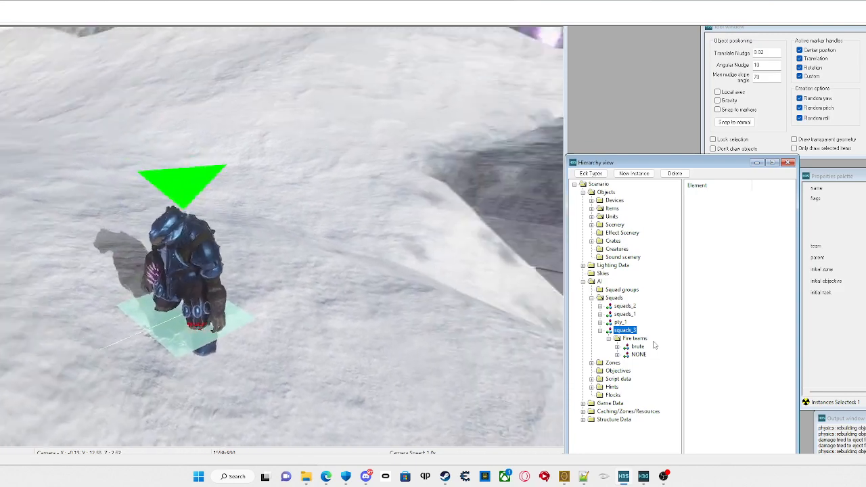
pyautogui.press('s')
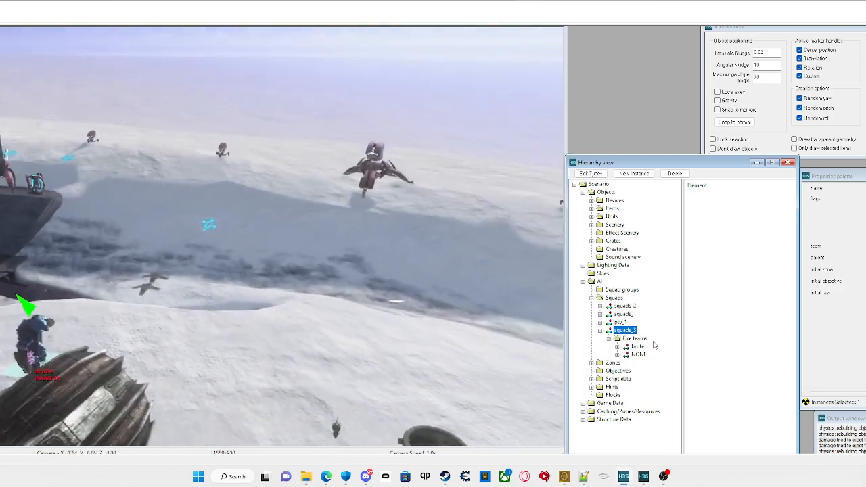
pyautogui.press('s')
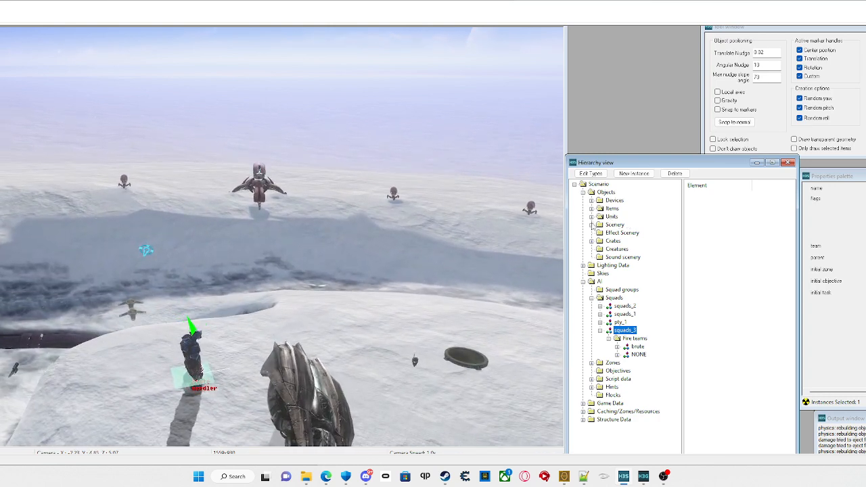
pyautogui.press('s')
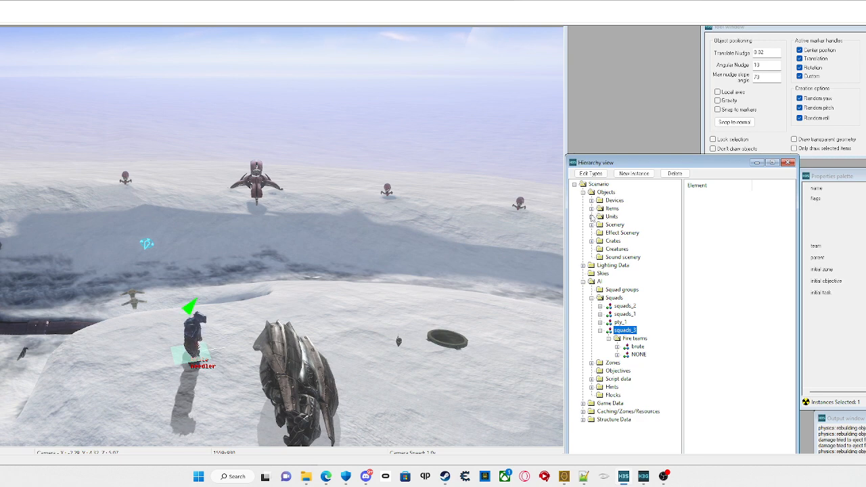
# Step: Place a new weapon on the snow near the round crate-like disc, set its type to energy_blade and reposition it
pyautogui.click(591, 209)
pyautogui.click(623, 216)
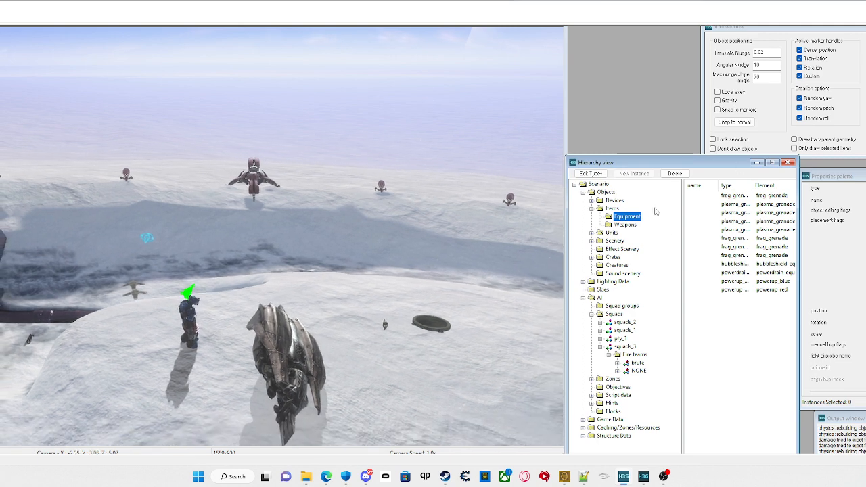
pyautogui.click(625, 224)
pyautogui.click(625, 217)
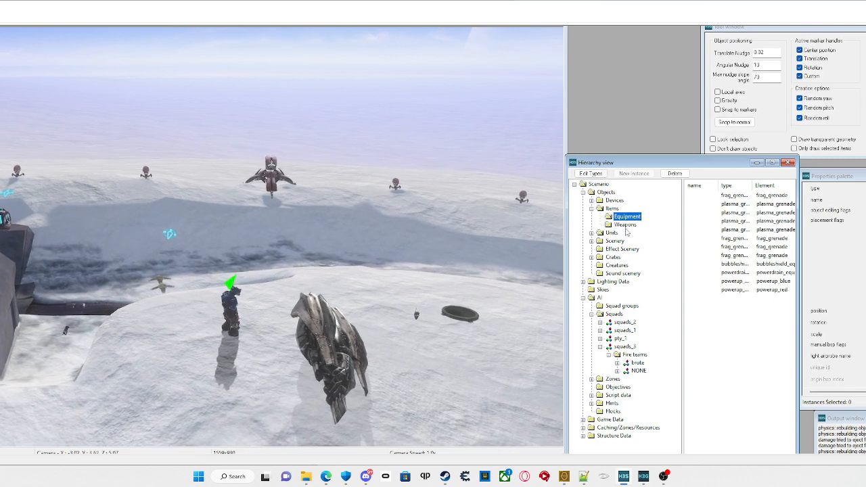
pyautogui.click(625, 224)
pyautogui.rightClick(495, 352)
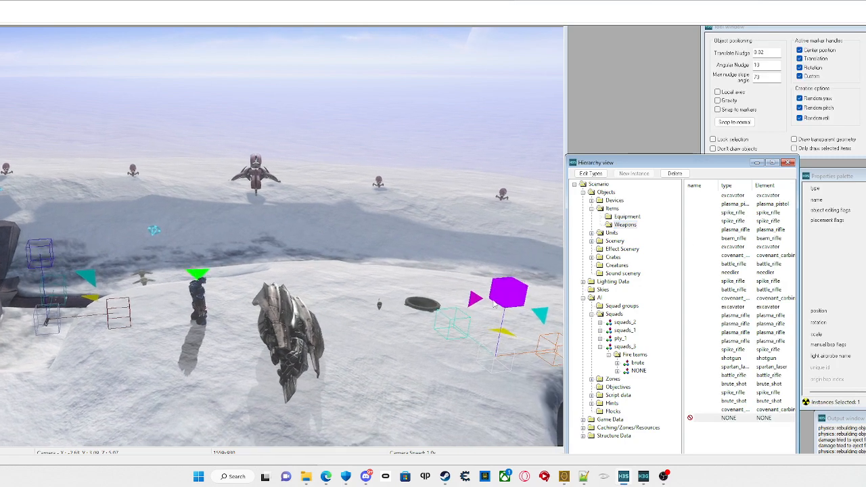
pyautogui.moveTo(504, 294); pyautogui.dragTo(519, 224)
# Step: Fly the camera around the placed energy blade, the brute and the snow hollow to examine the scene
pyautogui.press('d')
pyautogui.press('w')
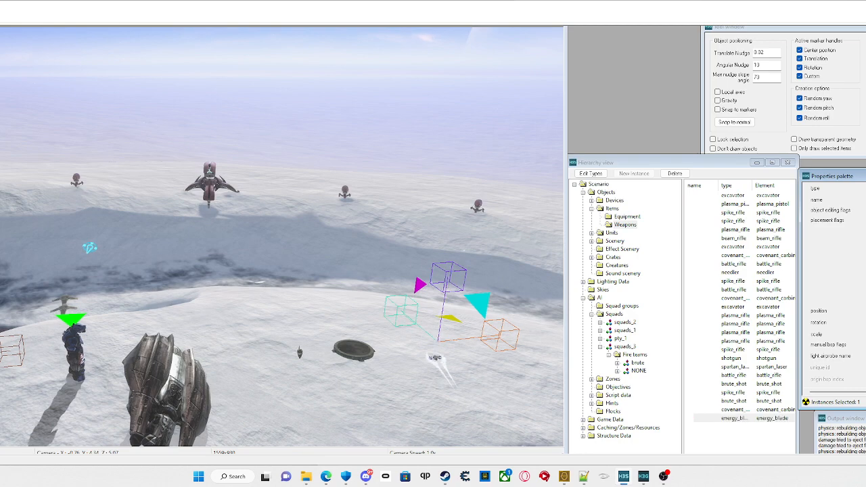
pyautogui.press('d')
pyautogui.press('w')
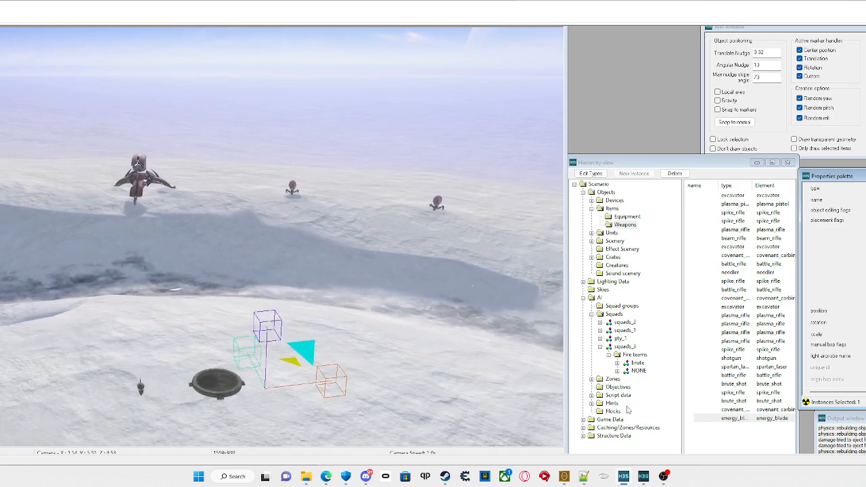
pyautogui.press('f')
pyautogui.press('a')
pyautogui.press('a')
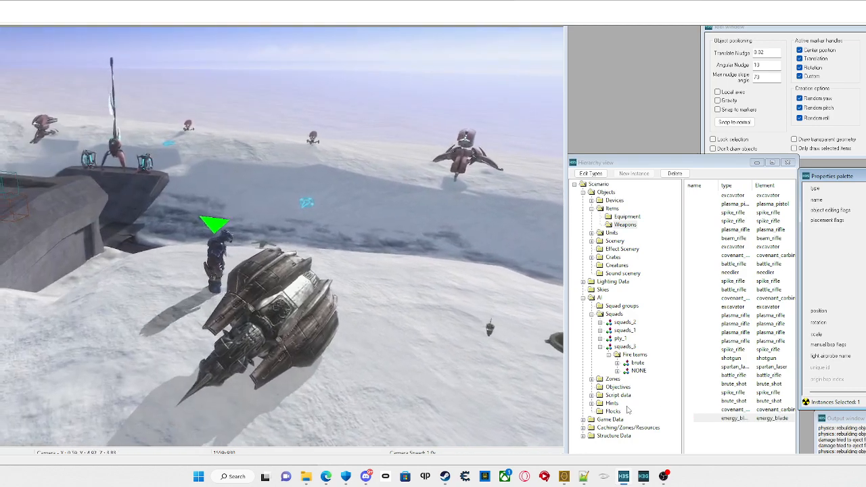
pyautogui.press('s')
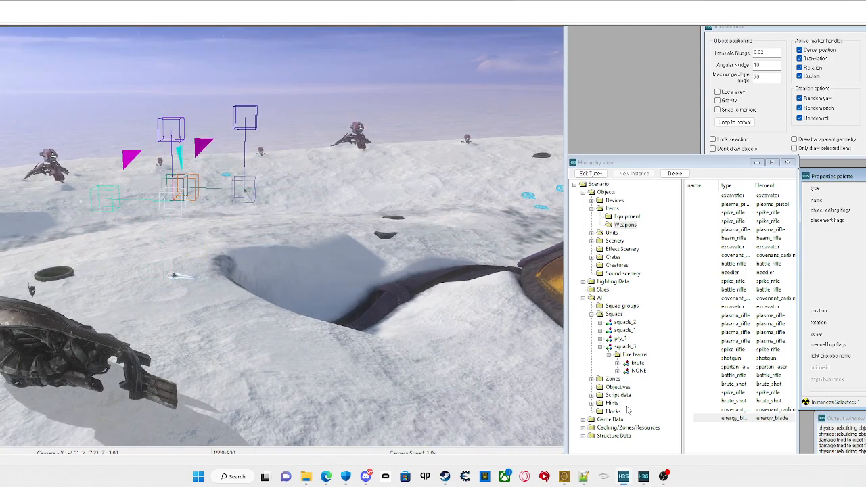
pyautogui.press('s')
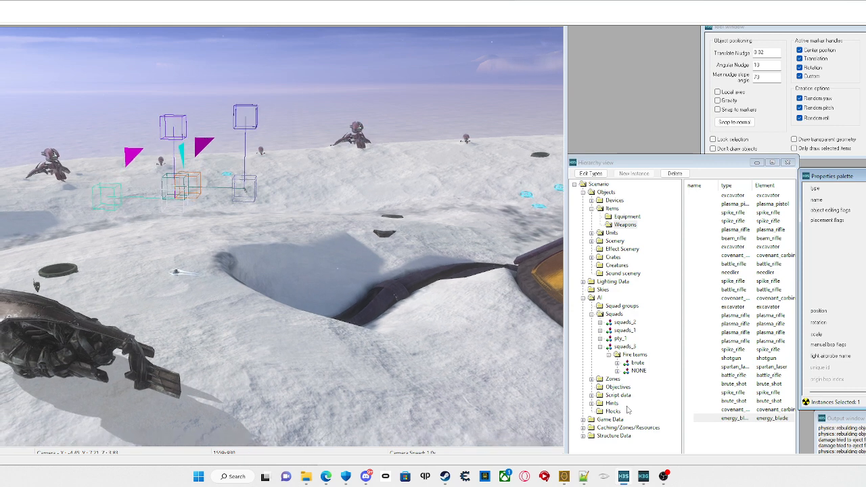
pyautogui.press('d')
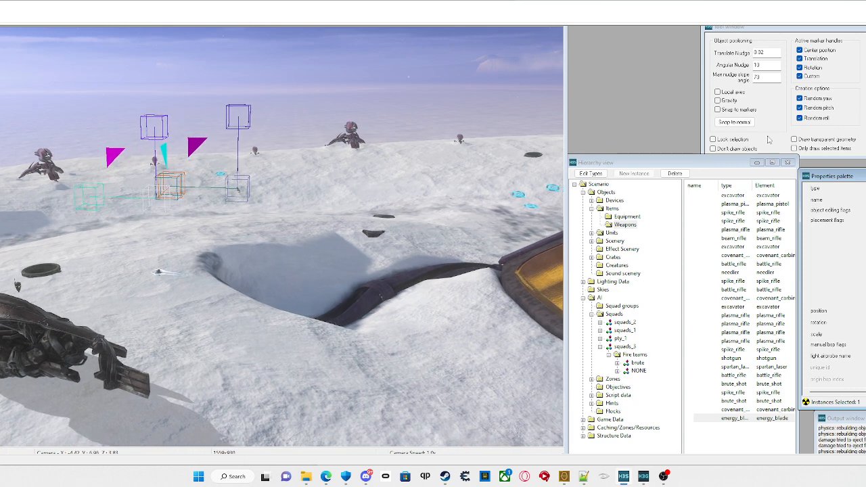
# Step: Move the camera towards the energy blade and switch from the free camera to controlling the player character
pyautogui.click(820, 148)
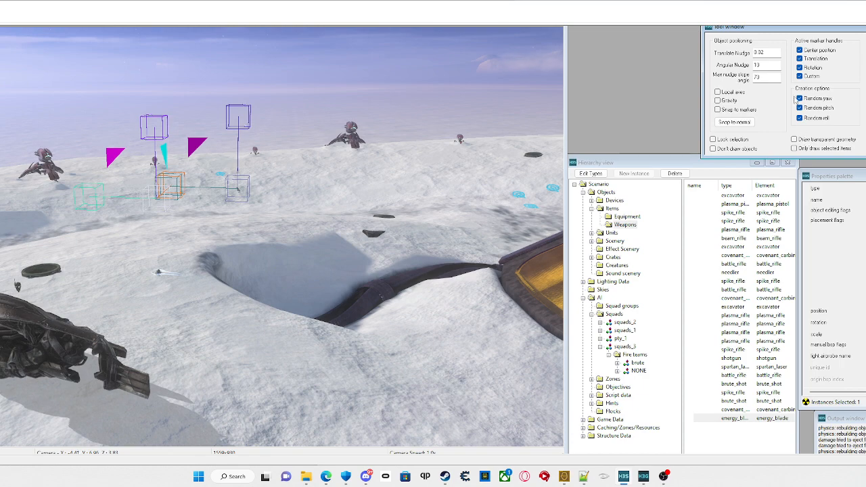
pyautogui.press('w')
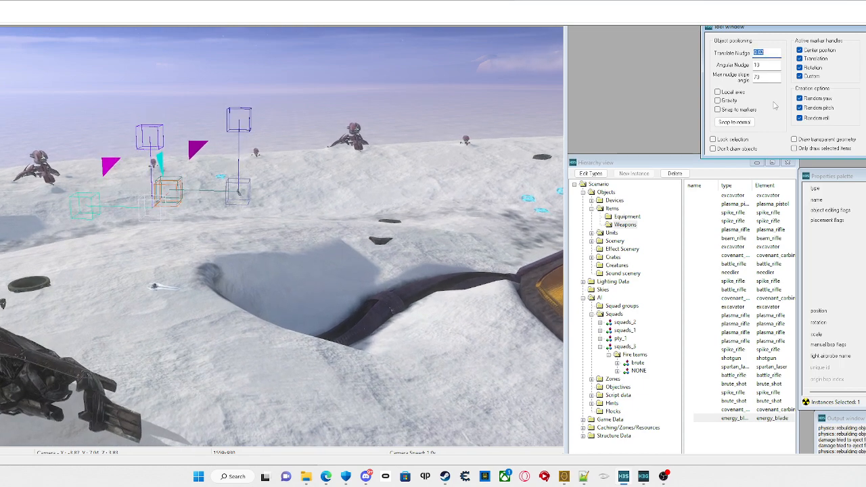
pyautogui.press('w')
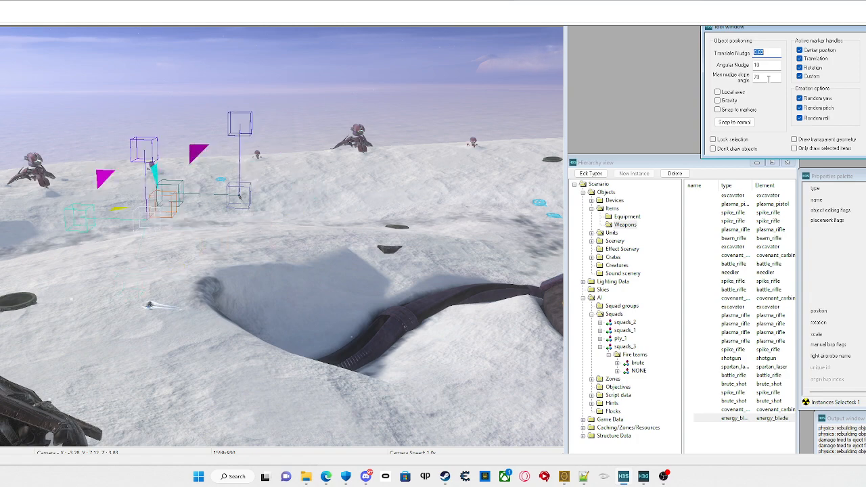
pyautogui.press('Tab')
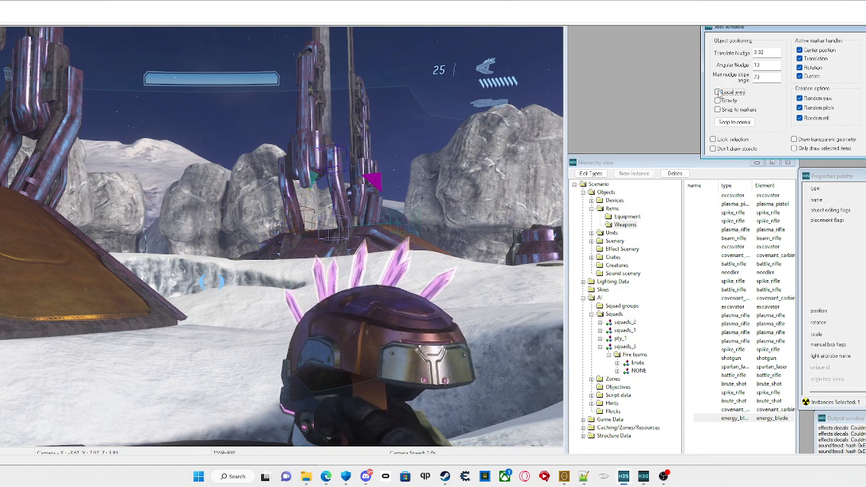
# Step: Enable Gravity and Snap to markers for object positioning, leaving Local axes off
pyautogui.doubleClick(759, 52)
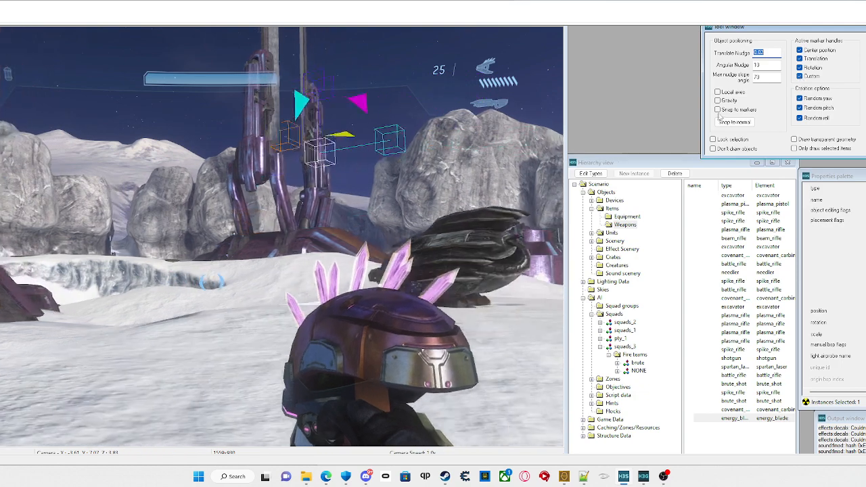
pyautogui.click(718, 100)
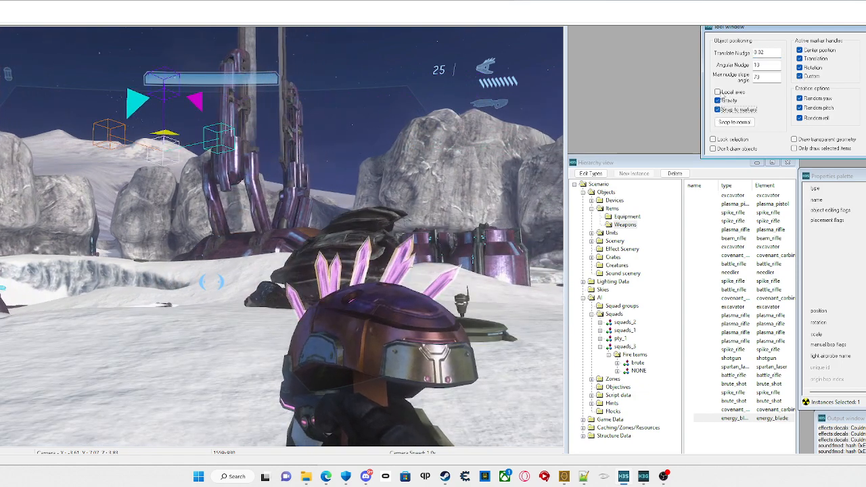
pyautogui.click(716, 92)
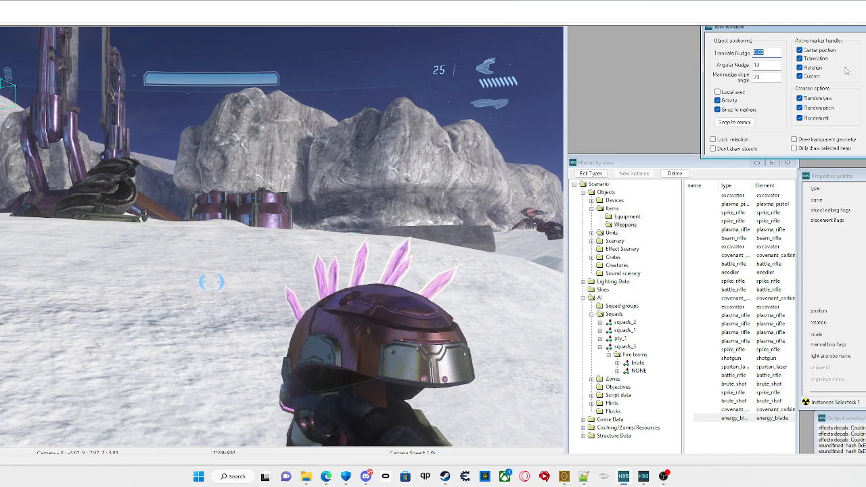
# Step: Return to the free camera and turn it around to examine the player character holding the needler
pyautogui.click(463, 177)
pyautogui.press('Tab')
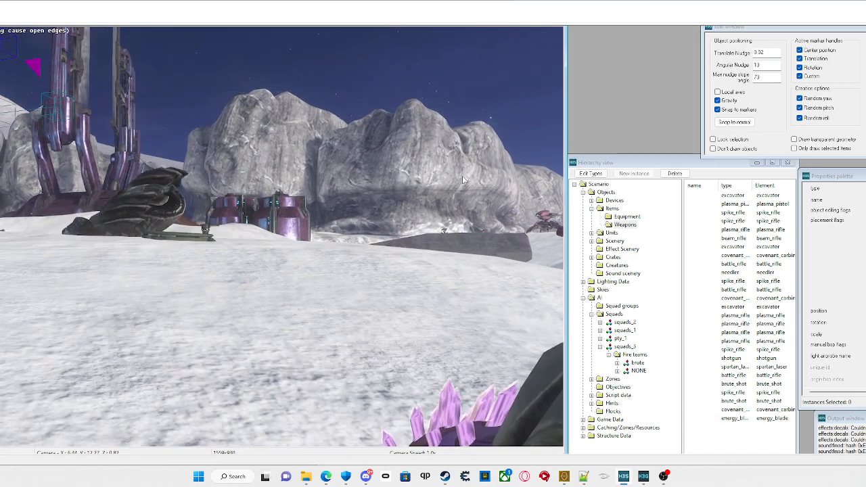
pyautogui.press('a')
pyautogui.moveTo(462, 176); pyautogui.dragTo(96, 294, button='middle')
pyautogui.press('a')
pyautogui.press('d')
pyautogui.press('w')
pyautogui.press('a')
pyautogui.press('s')
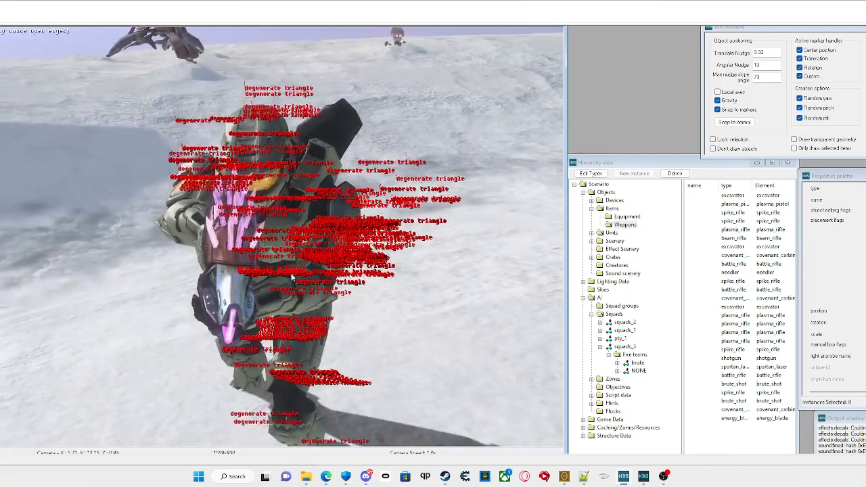
# Step: Open the debug menu over the game view and enter the submenu holding the geometry display options
pyautogui.press('Home')
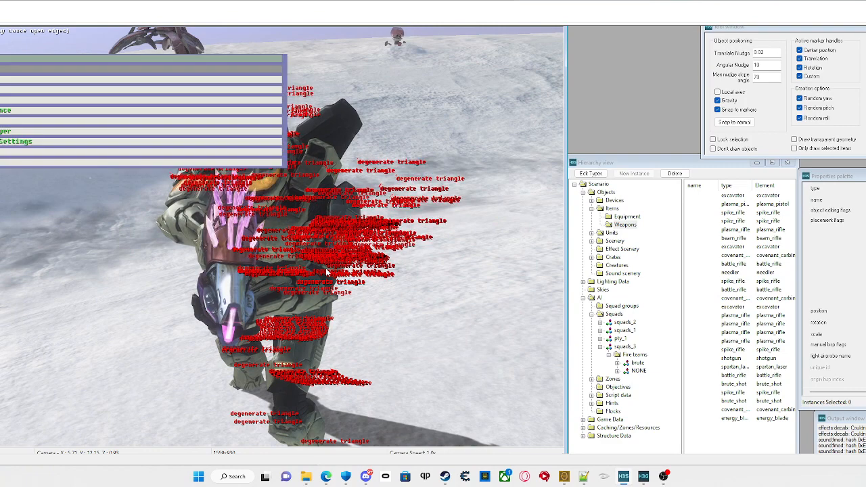
pyautogui.press('Down')
pyautogui.press('Down')
pyautogui.press('Up')
pyautogui.press('Up')
pyautogui.press('Up')
pyautogui.press('Up')
pyautogui.press('Up')
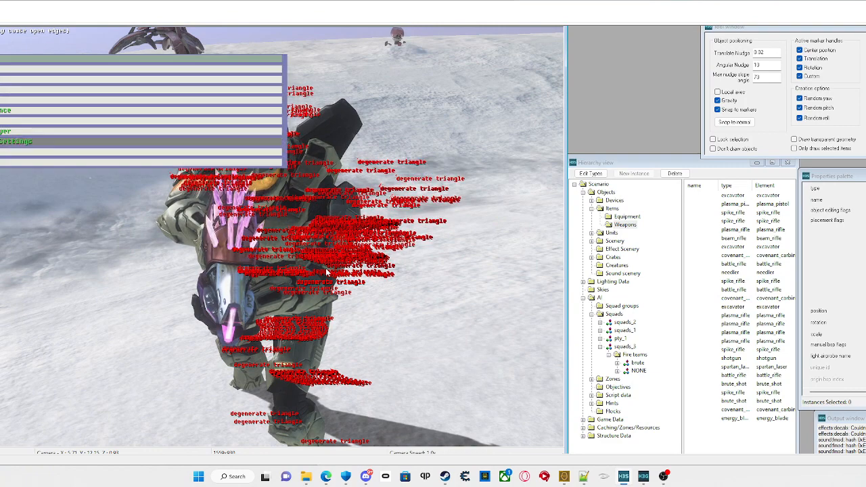
pyautogui.press('Up')
pyautogui.press('Up')
pyautogui.press('Up')
pyautogui.press('Up')
pyautogui.press('Up')
pyautogui.press('Up')
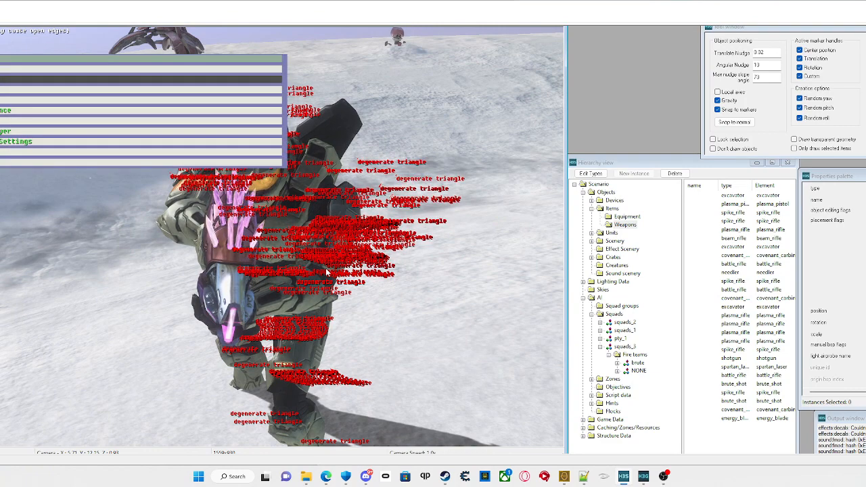
pyautogui.press('Return')
# Step: Apply the geometry hide all option to clear the red degenerate triangle labels, and close the debug menu
pyautogui.press('Down')
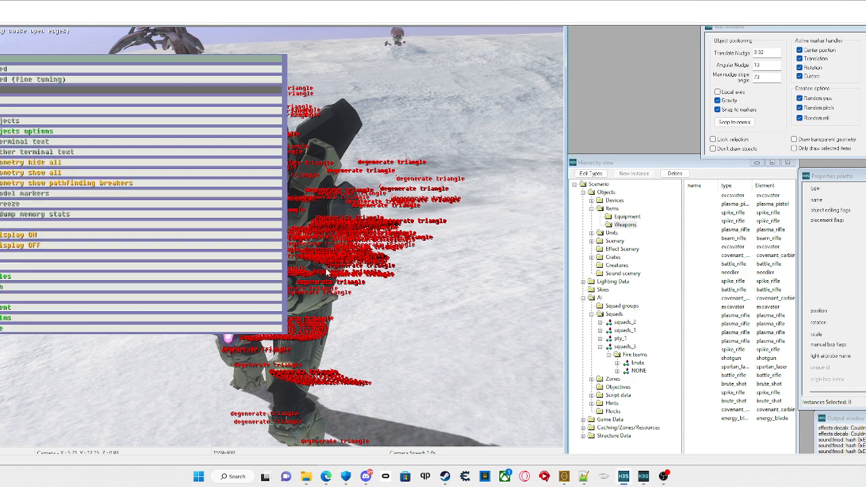
pyautogui.press('Down')
pyautogui.press('Down')
pyautogui.press('Down')
pyautogui.press('Down')
pyautogui.press('Down')
pyautogui.press('Down')
pyautogui.press('Down')
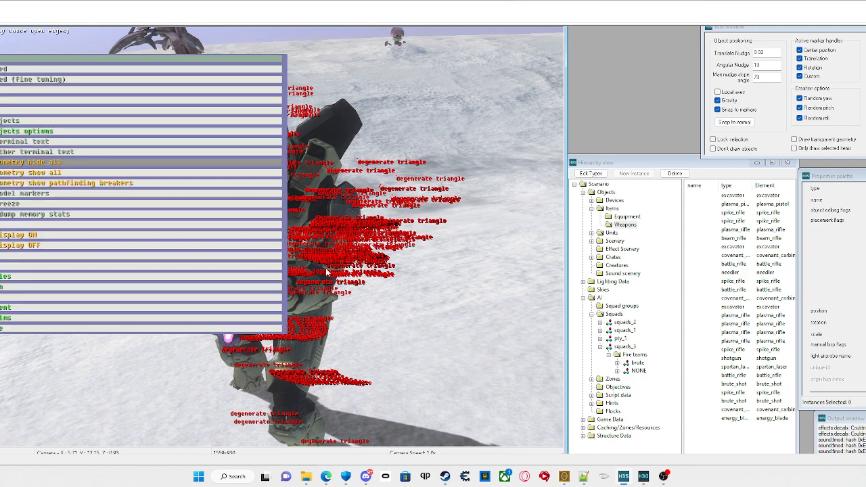
pyautogui.press('Down')
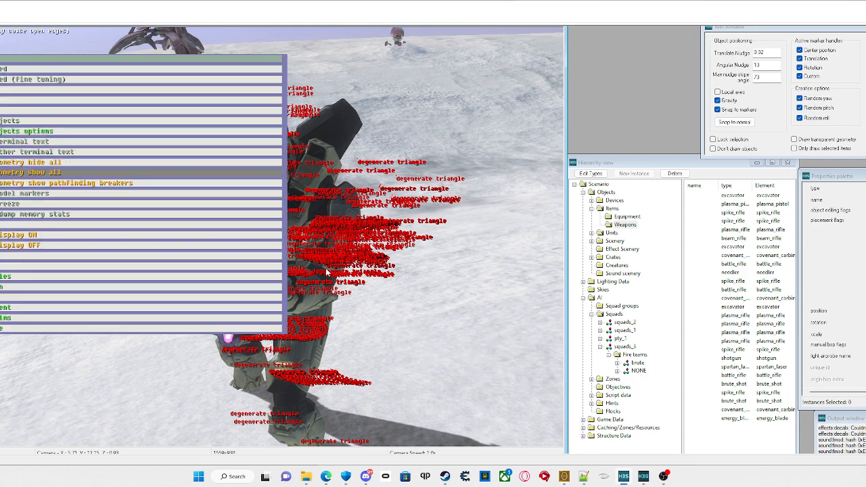
pyautogui.press('Up')
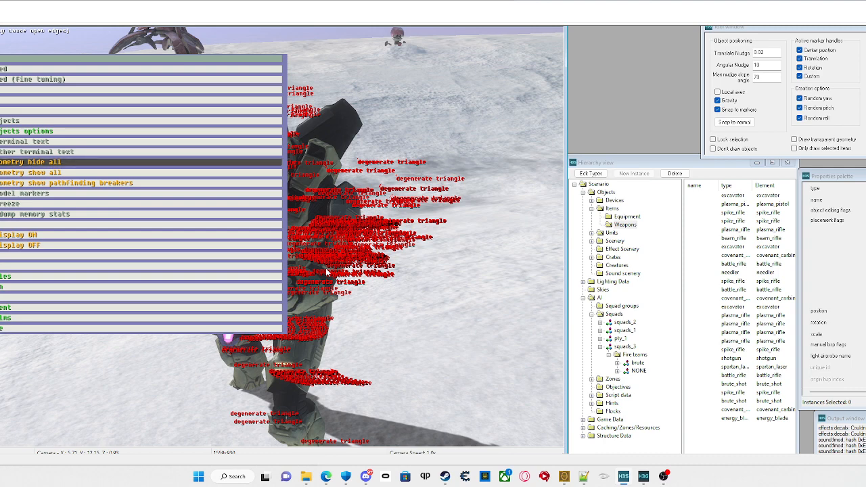
pyautogui.press('Return')
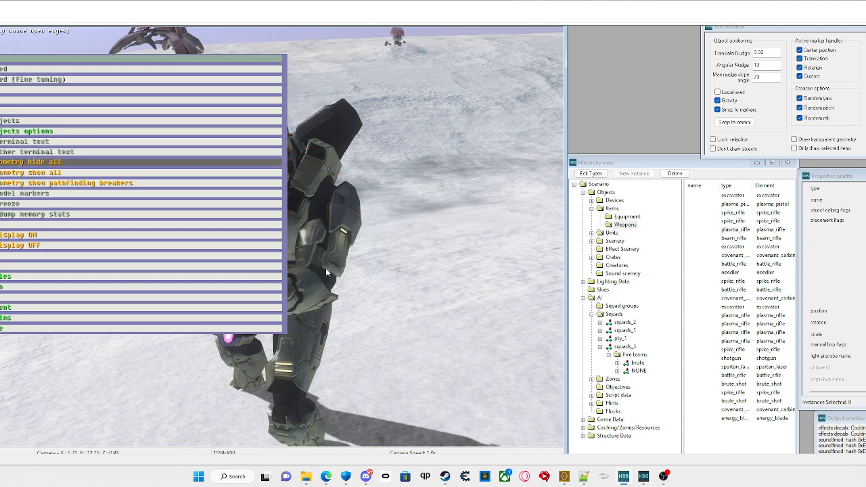
pyautogui.press('BackSpace')
pyautogui.press('BackSpace')
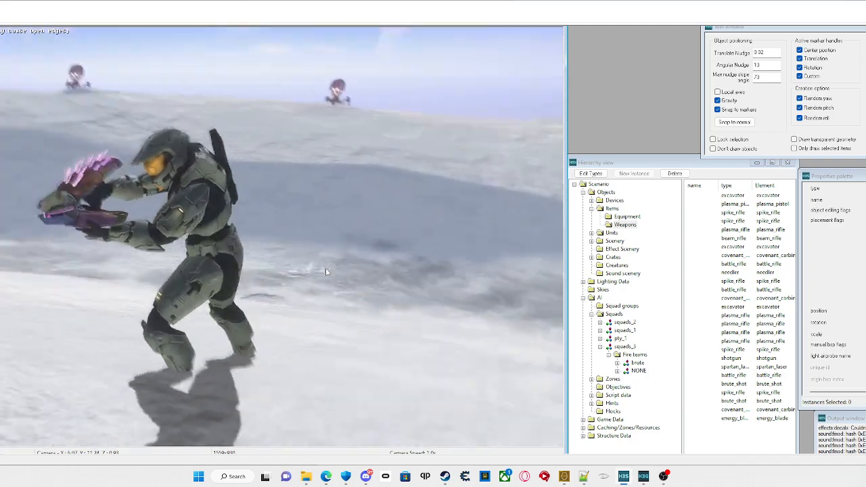
# Step: Fly the camera around the player character to examine it from the front with the needler, and switch to OBS
pyautogui.moveTo(325, 268); pyautogui.dragTo(326, 269, button='middle')
pyautogui.press('w')
pyautogui.press('w')
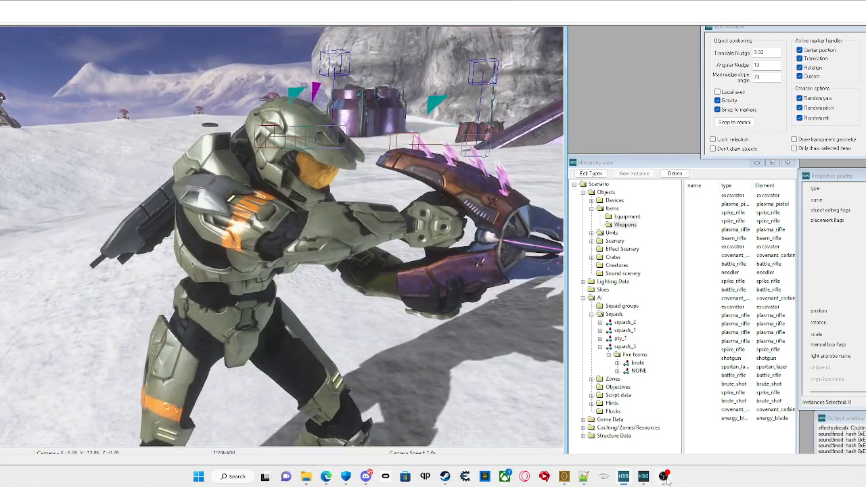
pyautogui.click(663, 476)
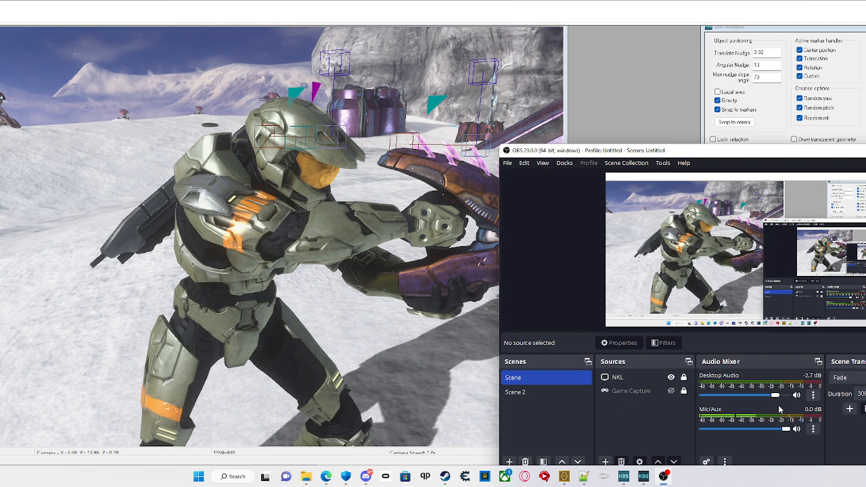